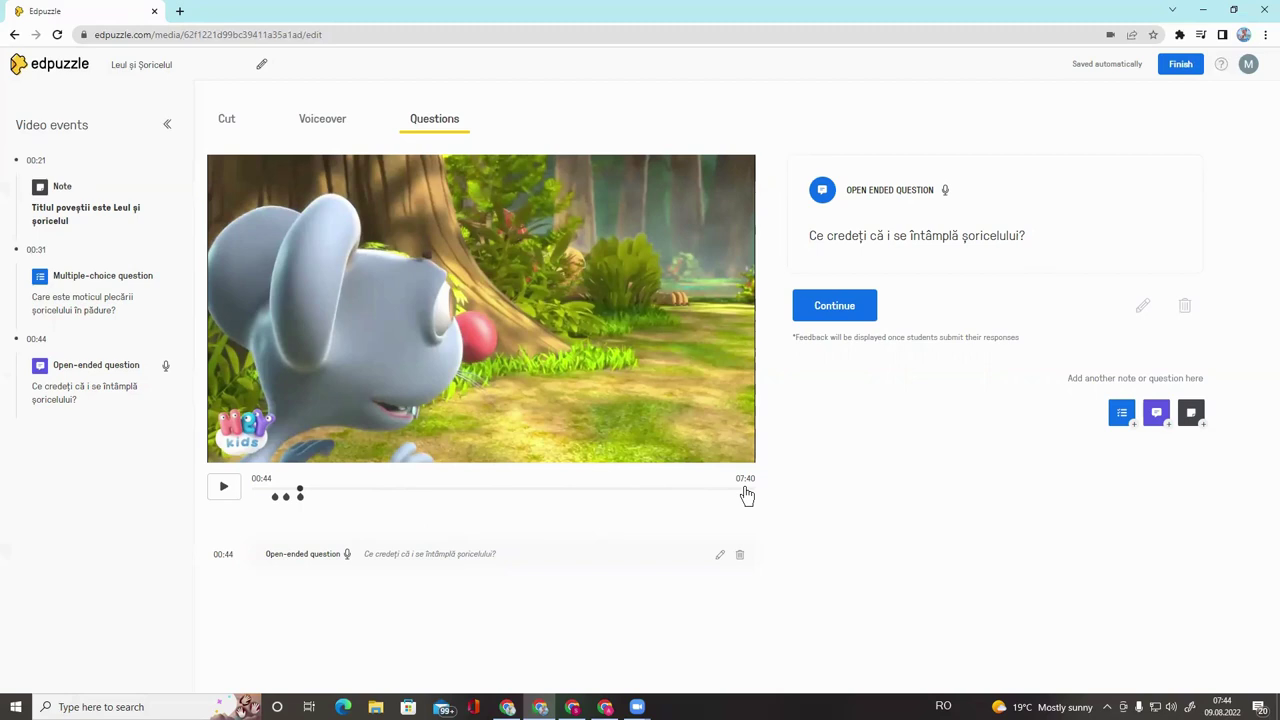
# Step: Finish editing the Leul și Șoricelul video and look over its preview page
pyautogui.click(1181, 66)
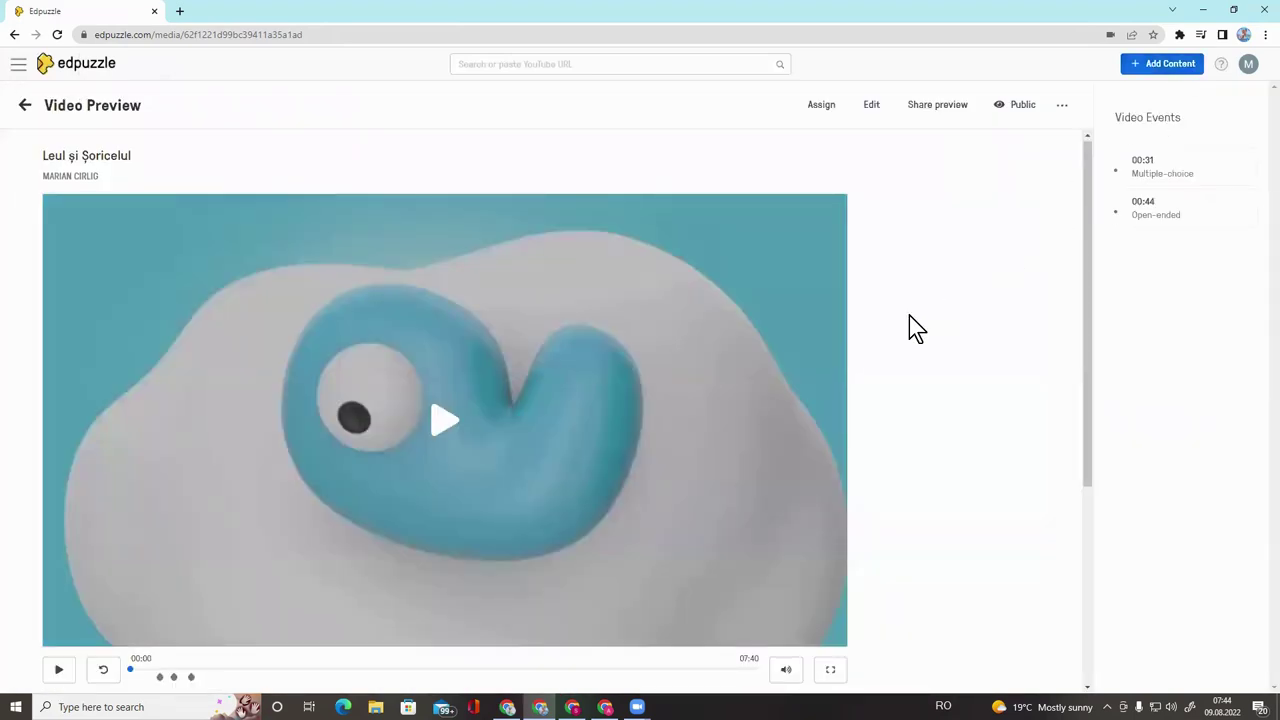
pyautogui.scroll(-2, 909, 317)
pyautogui.scroll(-1, 912, 317)
pyautogui.scroll(3, 912, 317)
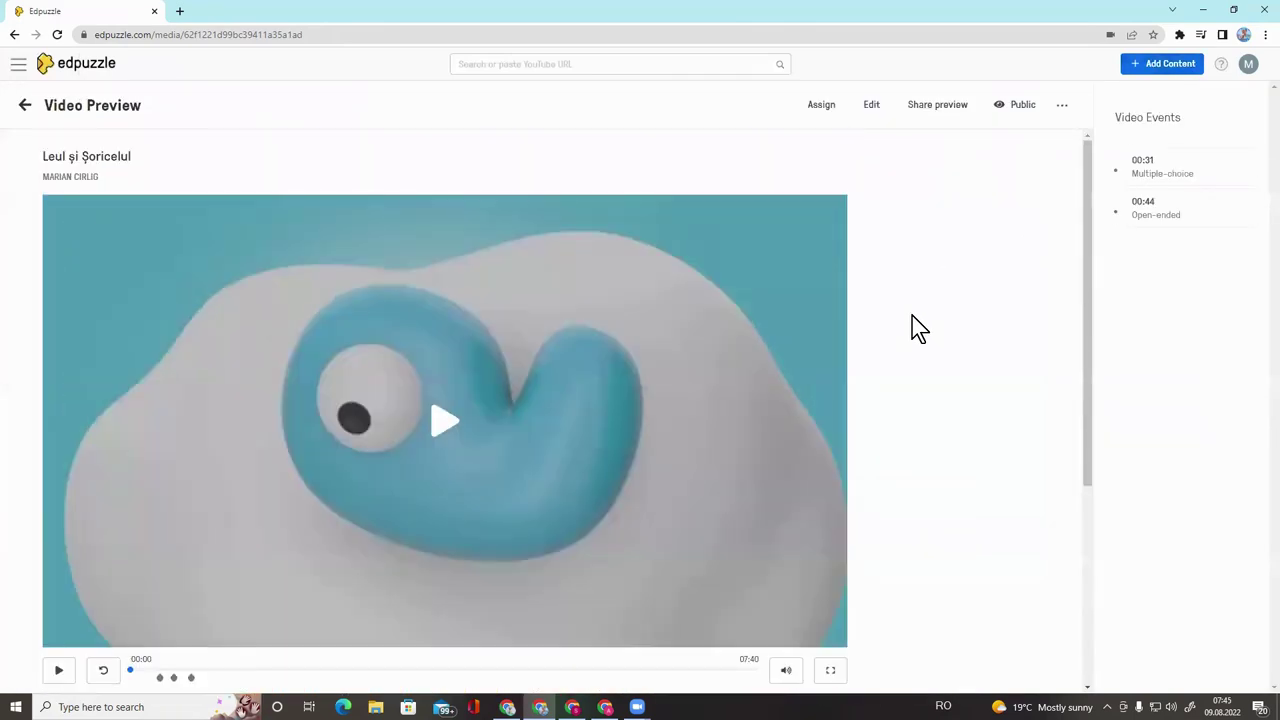
pyautogui.scroll(-2, 913, 317)
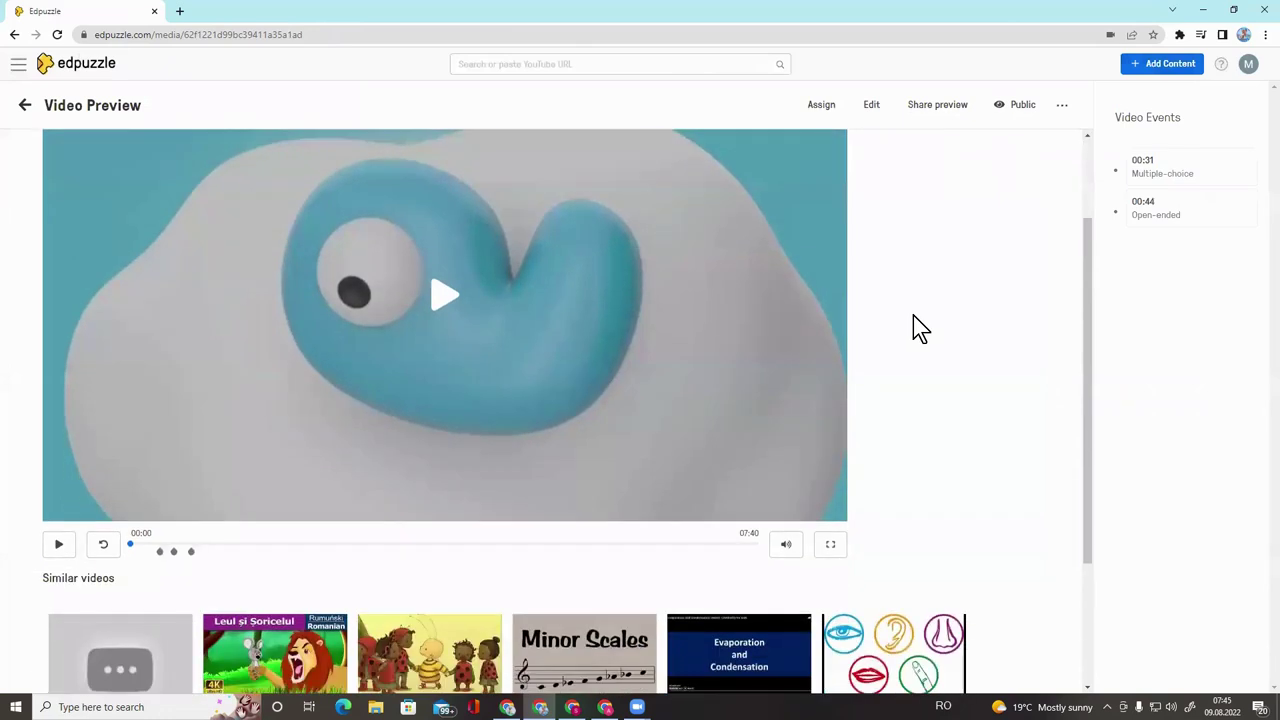
# Step: Play the preview past the note, answer the multiple-choice question with "să caute mâncare pentru familie", and pause the video after it
pyautogui.click(57, 545)
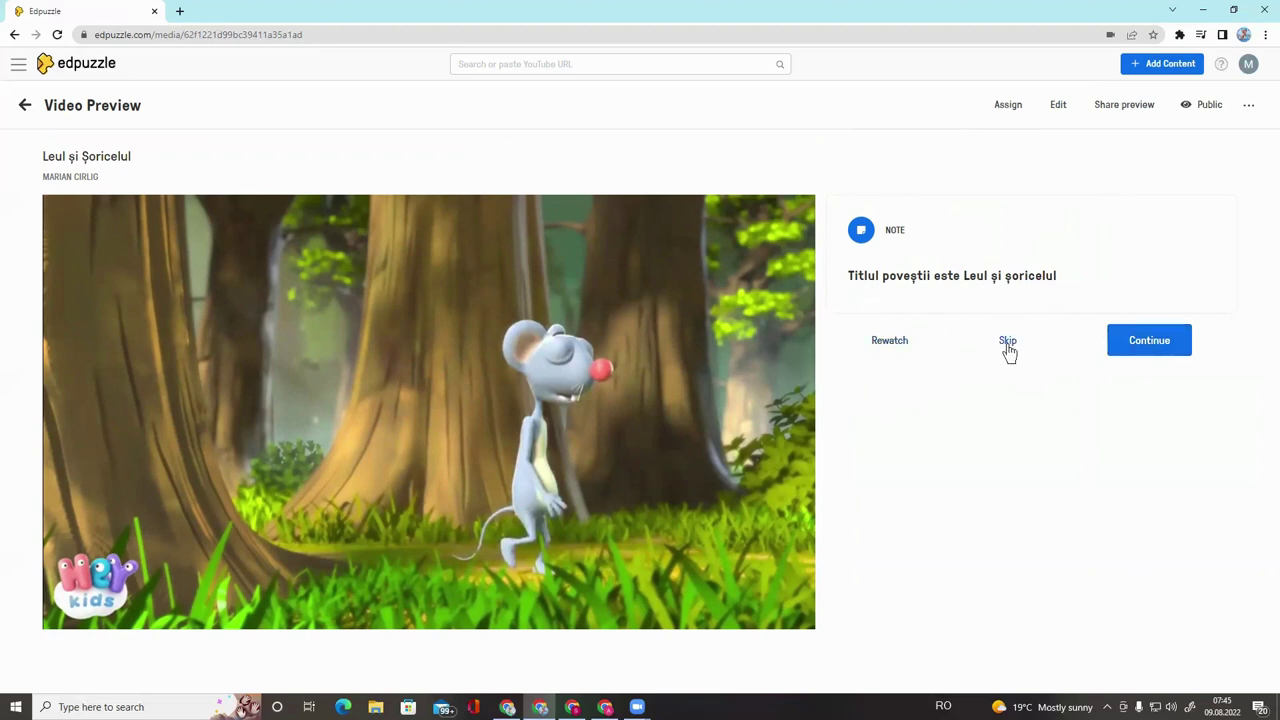
pyautogui.click(1160, 340)
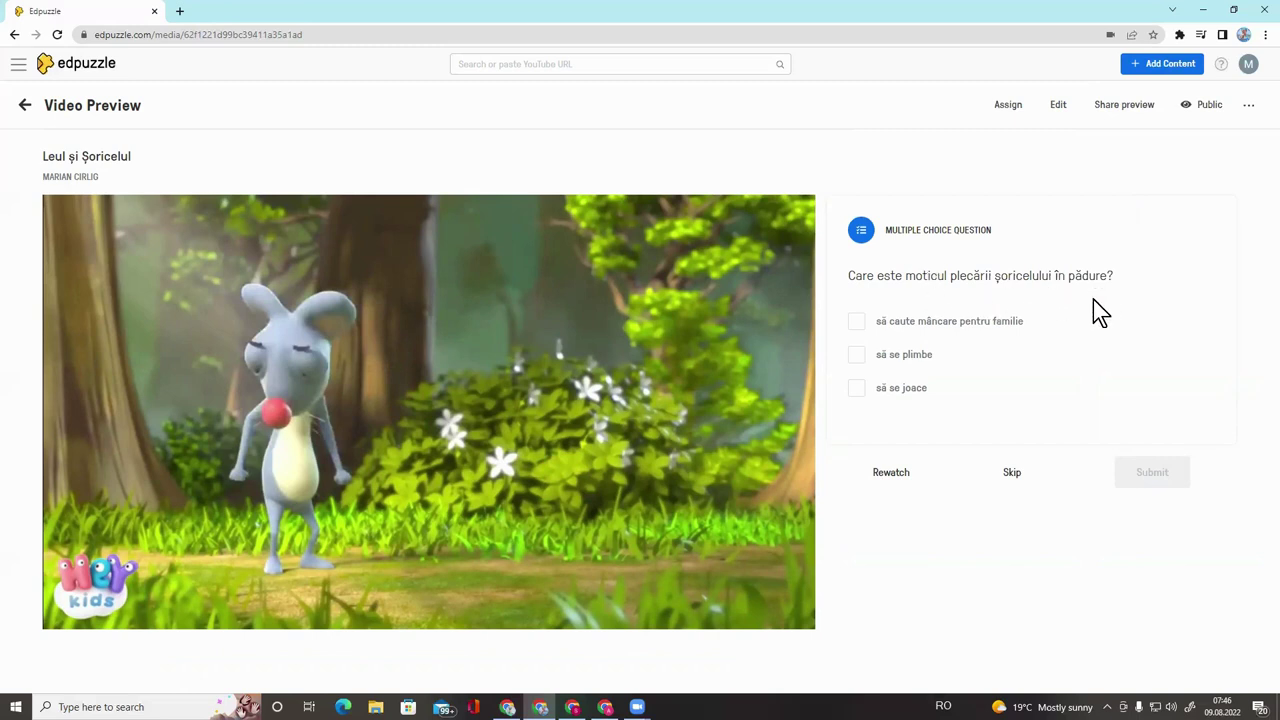
pyautogui.click(856, 321)
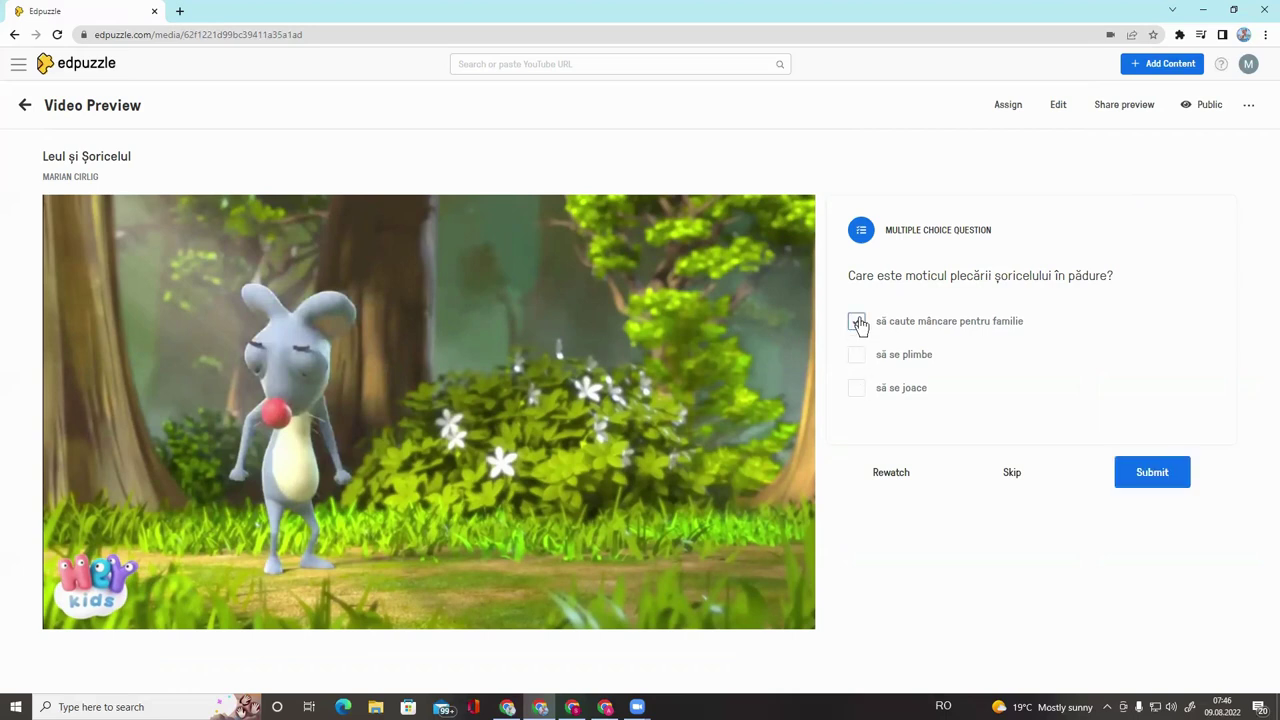
pyautogui.click(1148, 473)
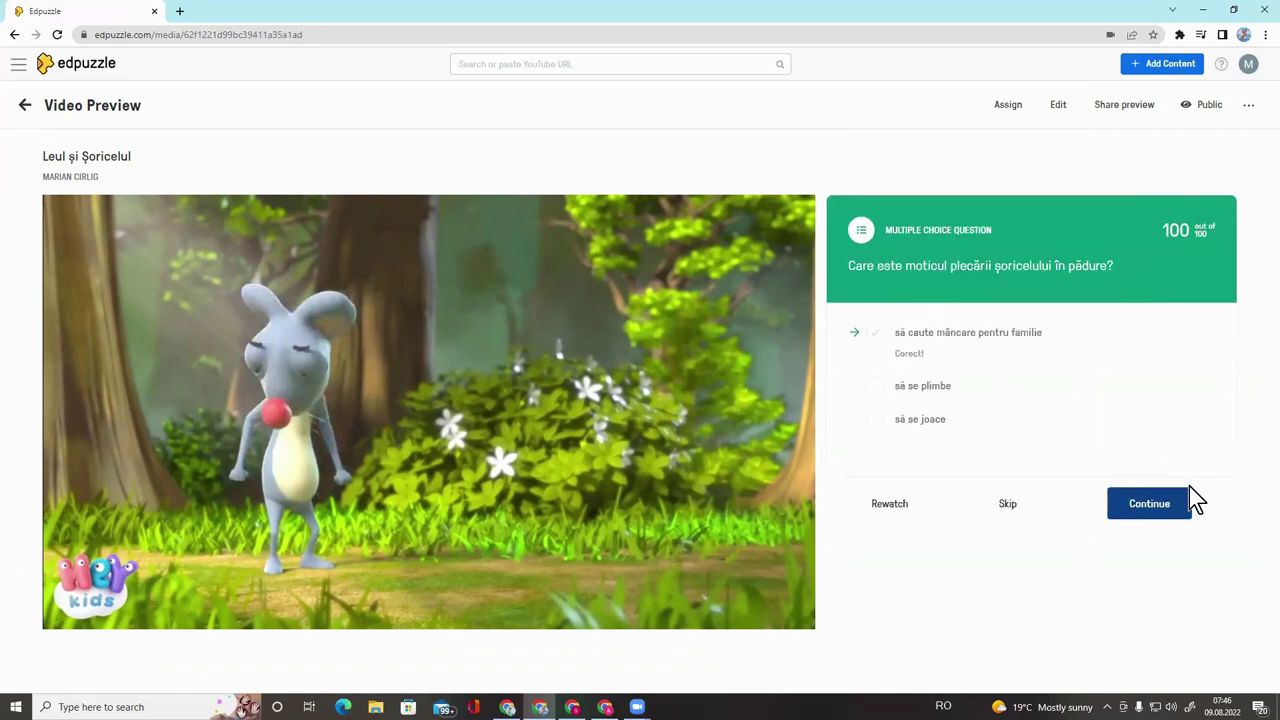
pyautogui.click(1149, 504)
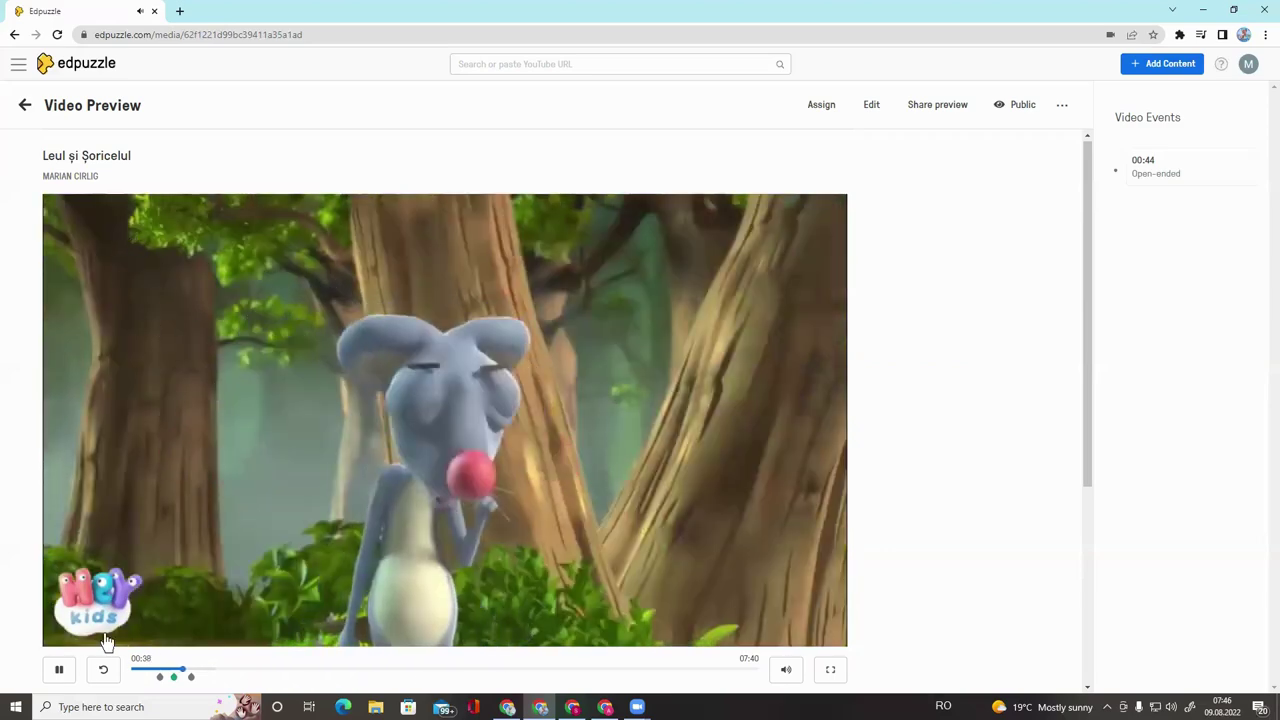
pyautogui.click(58, 669)
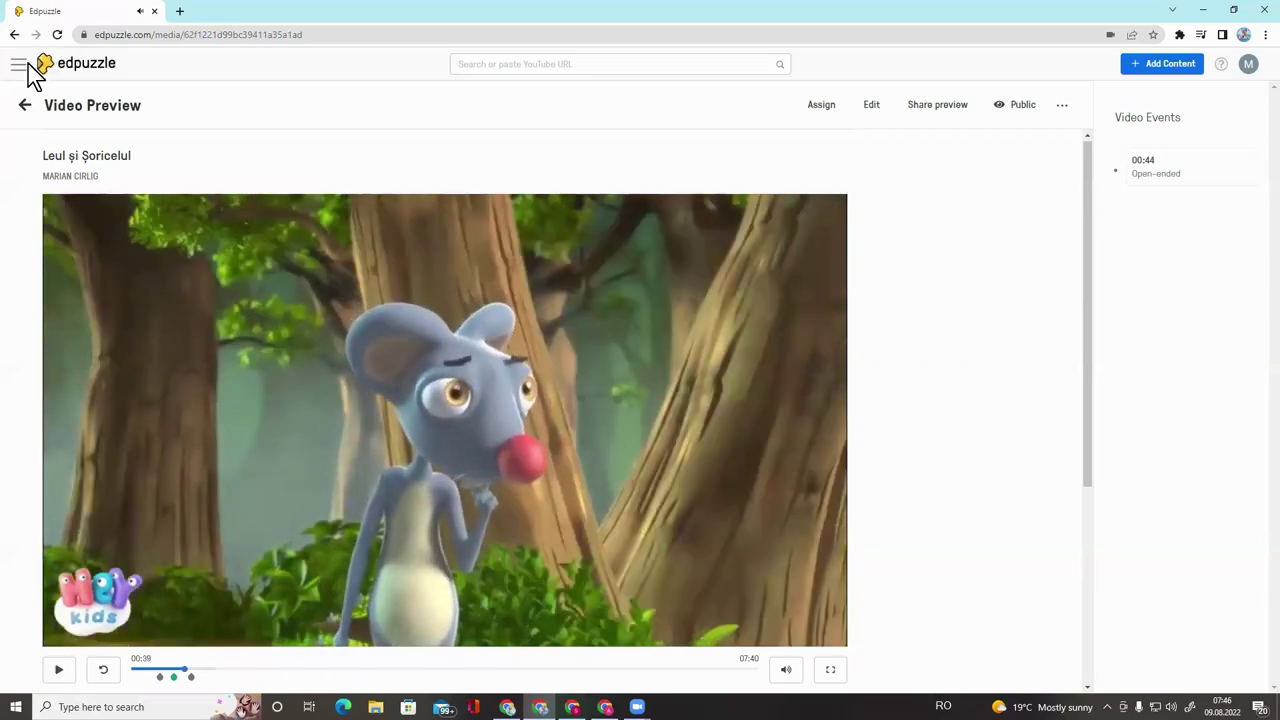
# Step: Return to the editor, correct "moticul" to "motivul" in the multiple-choice question at 00:31, and finish editing
pyautogui.click(25, 107)
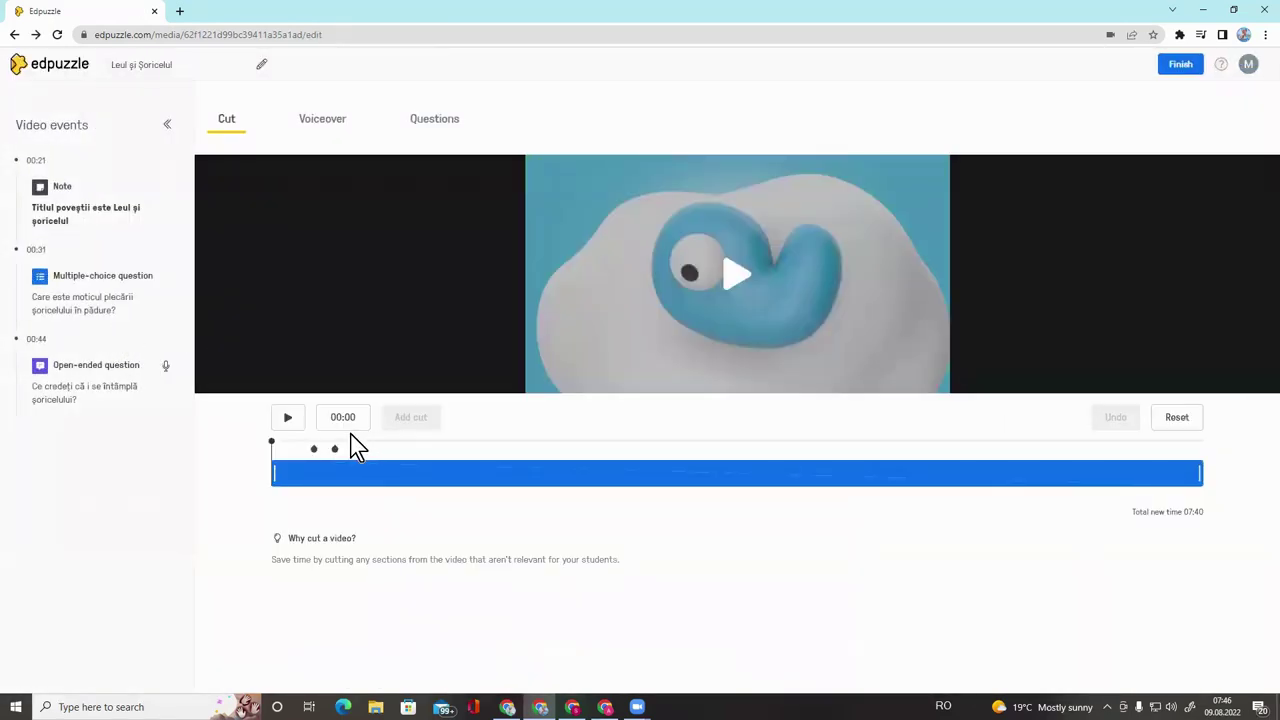
pyautogui.click(87, 284)
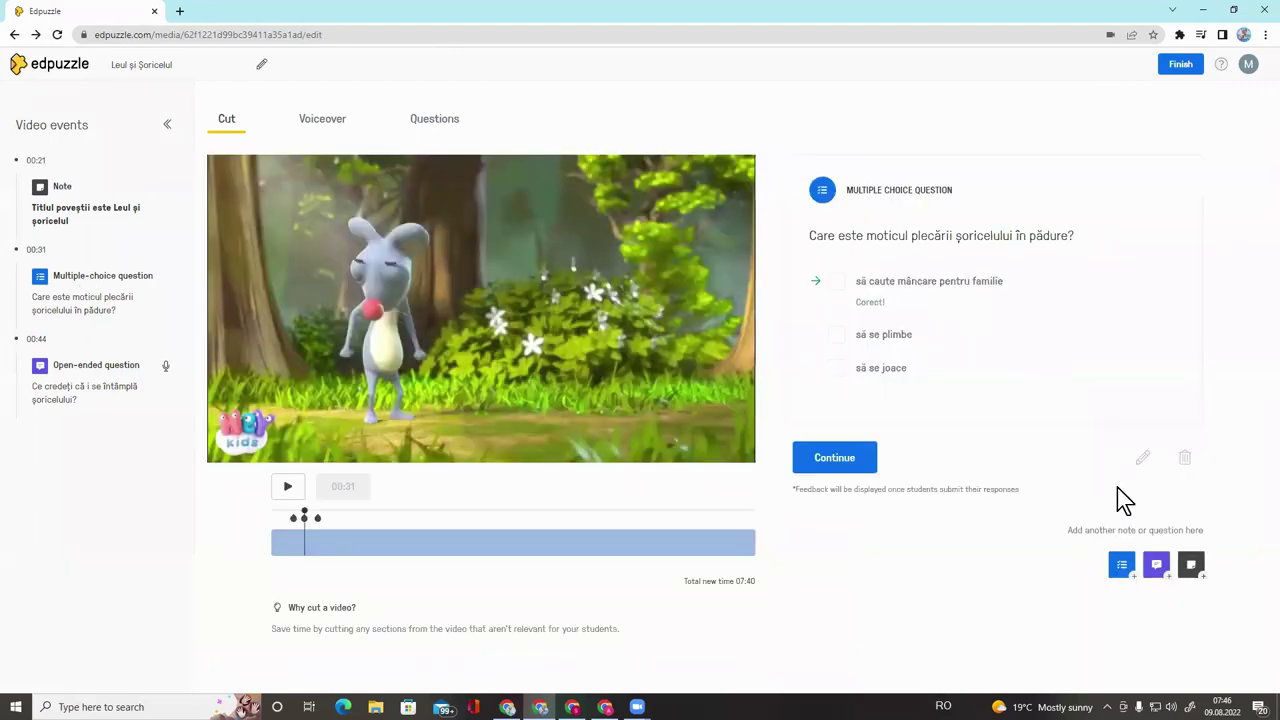
pyautogui.click(1142, 457)
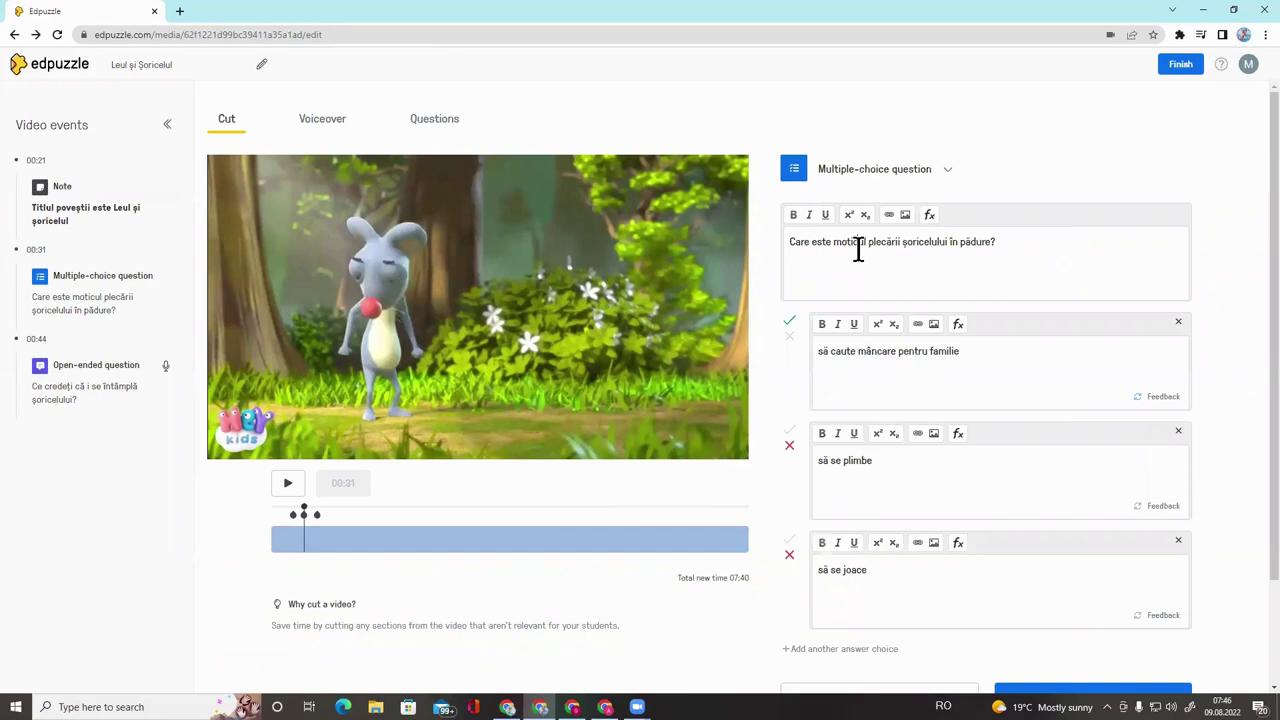
pyautogui.press('BackSpace')
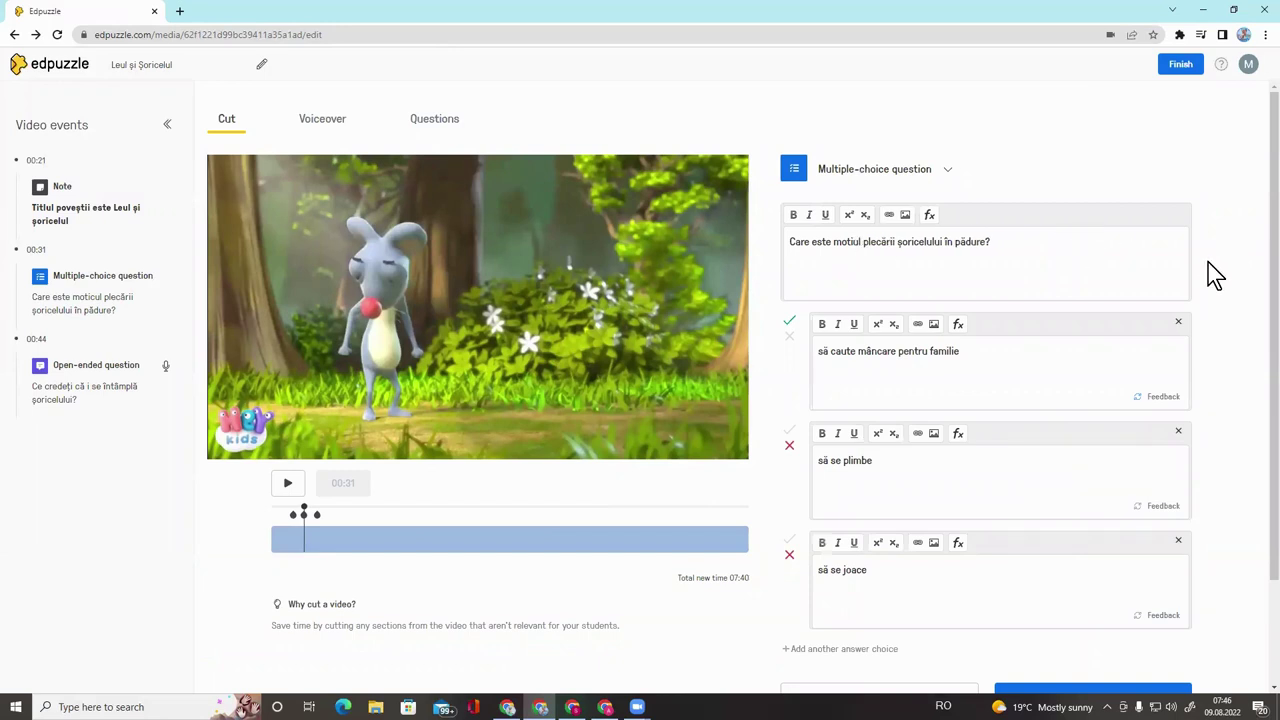
pyautogui.write('v')
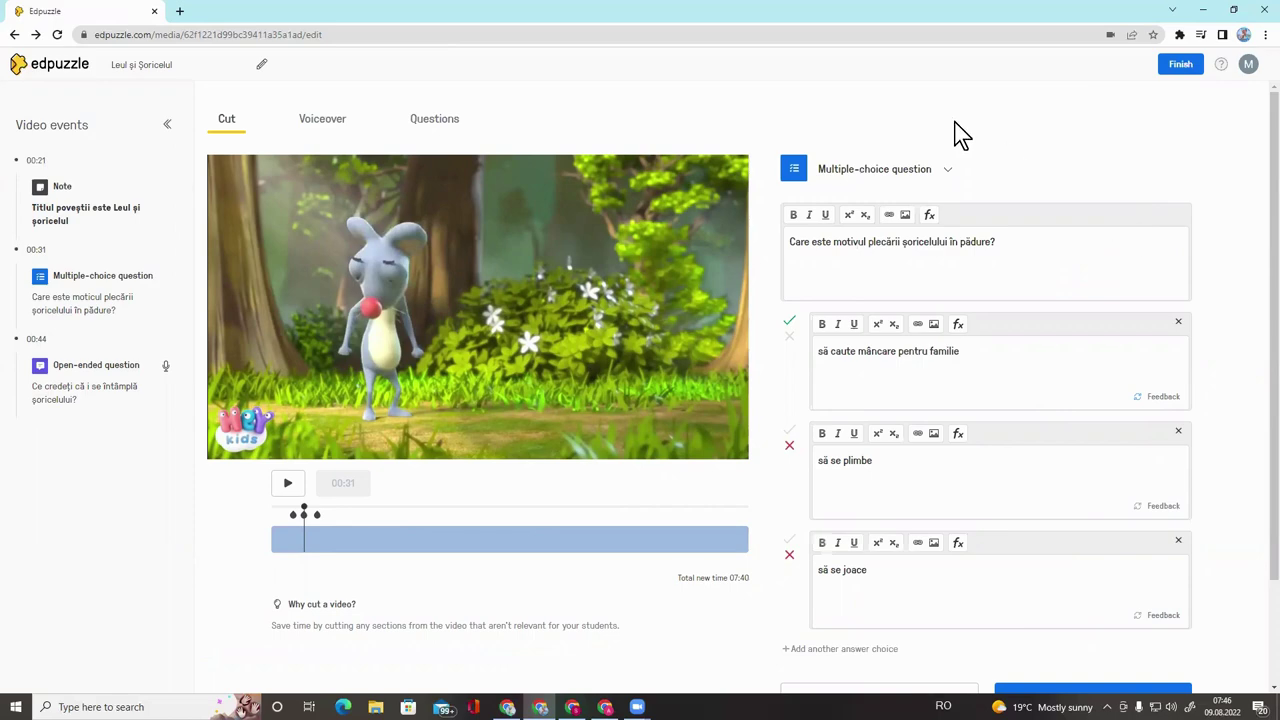
pyautogui.click(1183, 72)
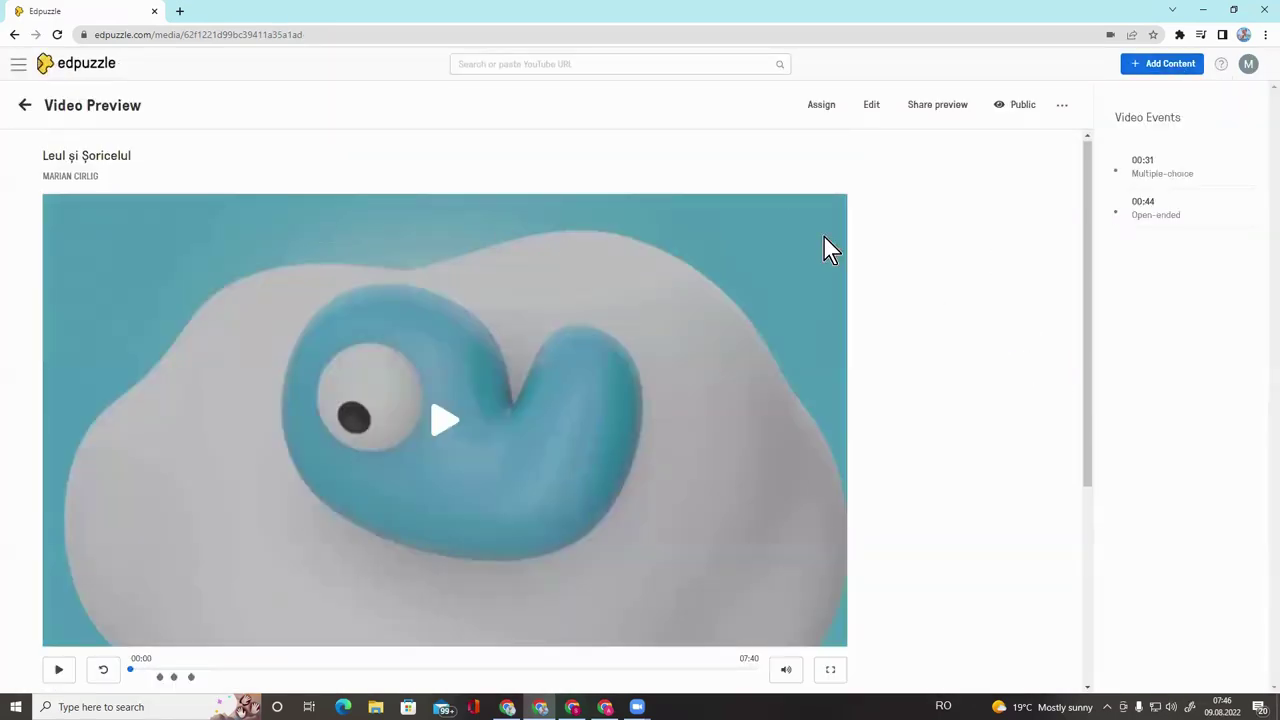
# Step: Start assigning the video to a class and check the due date calendar and the Prevent Skipping option
pyautogui.click(830, 108)
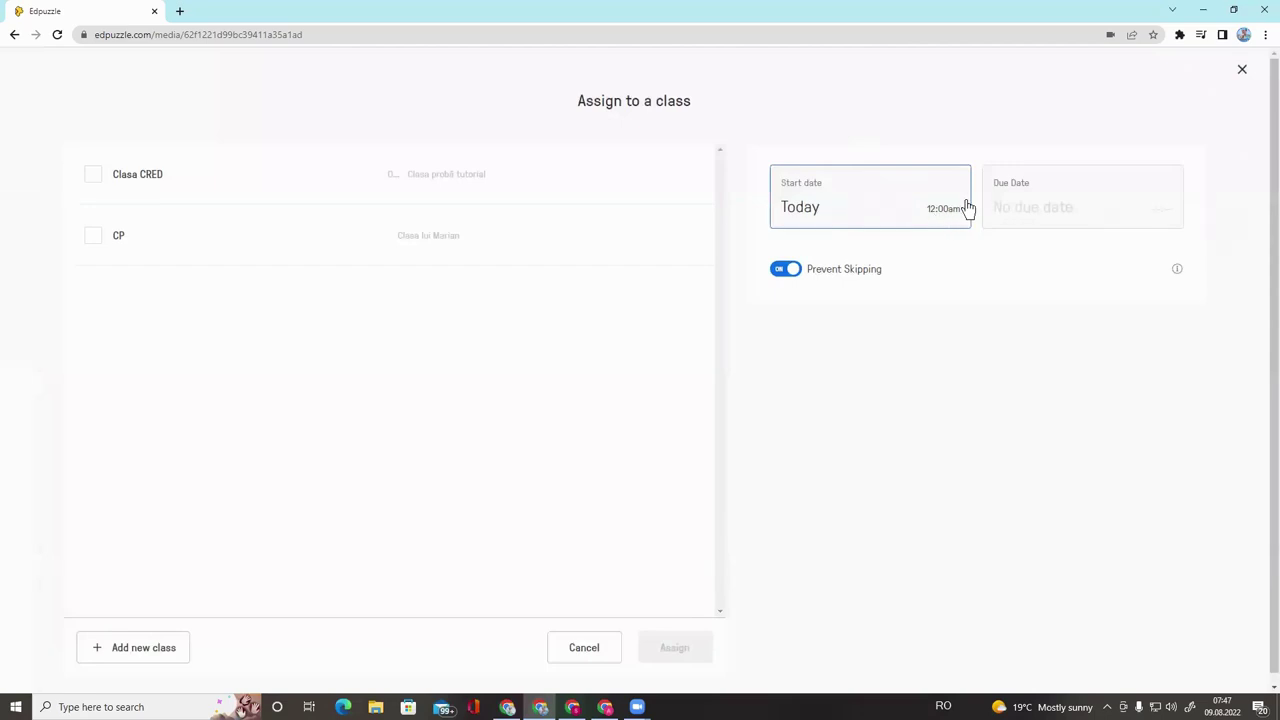
pyautogui.click(1047, 193)
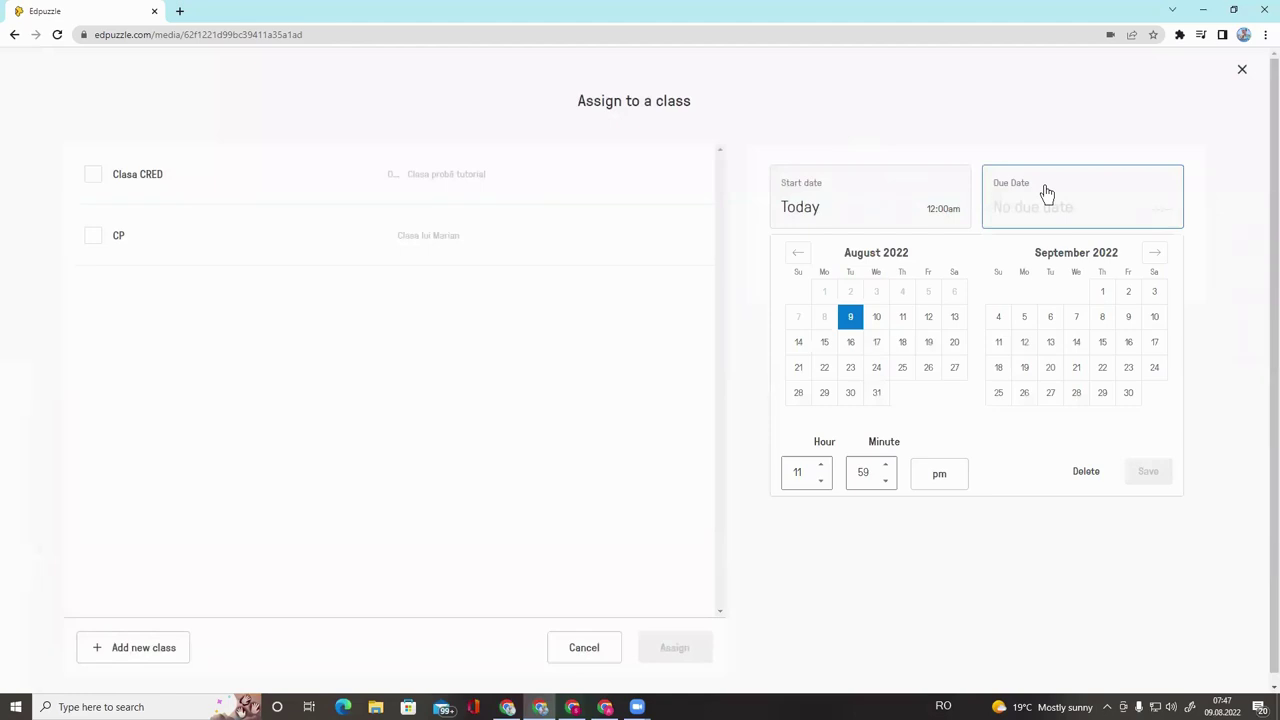
pyautogui.click(1047, 193)
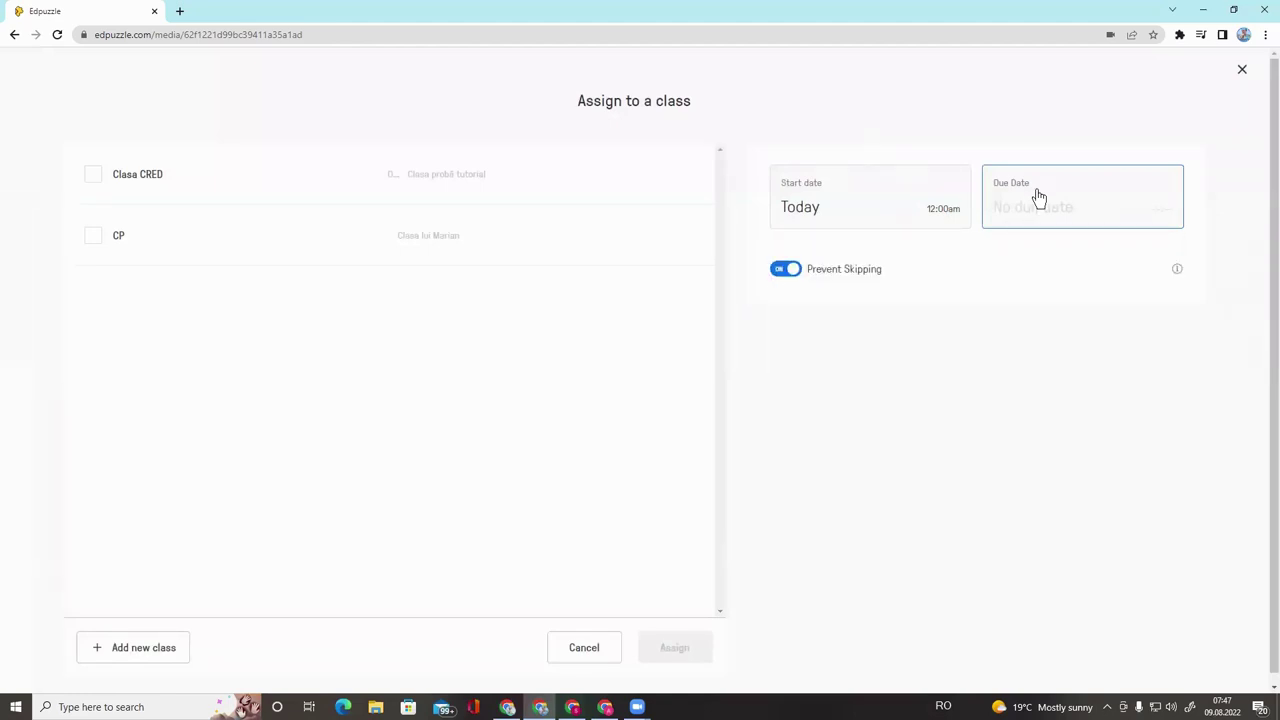
pyautogui.click(793, 274)
pyautogui.click(793, 273)
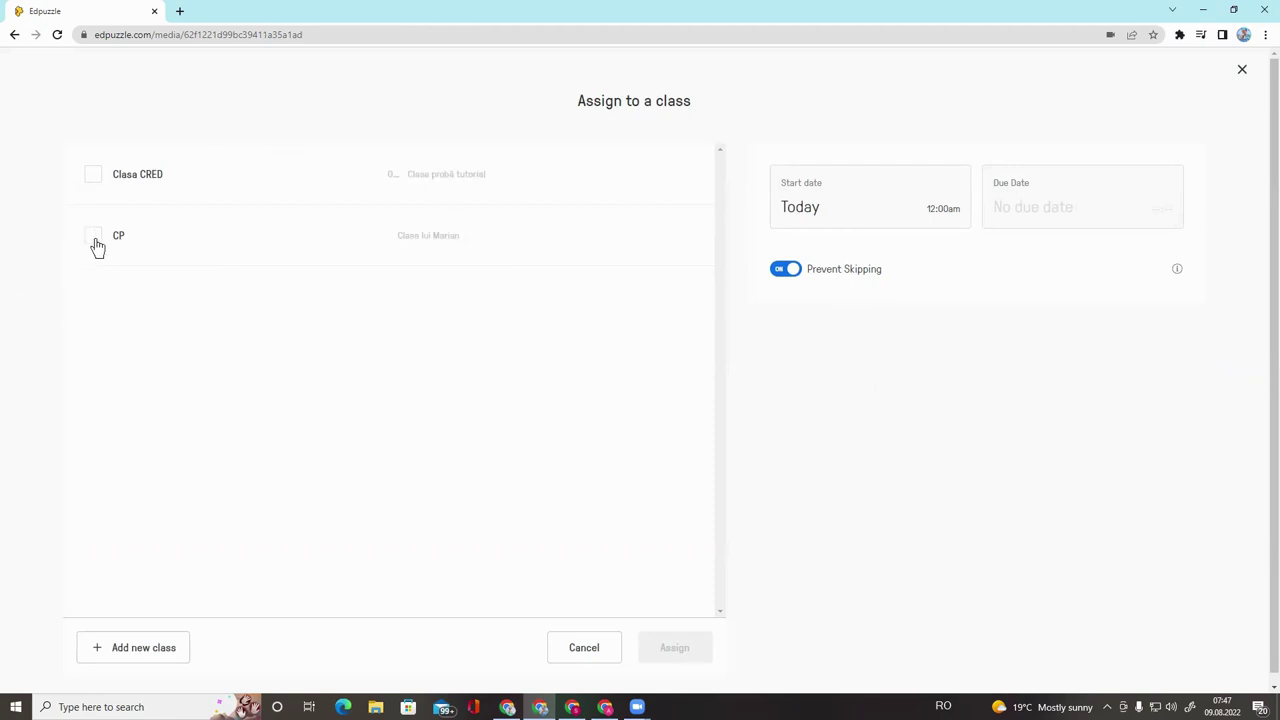
# Step: Try out selecting and deselecting the classes Clasa CRED and CP for the assignment
pyautogui.click(93, 176)
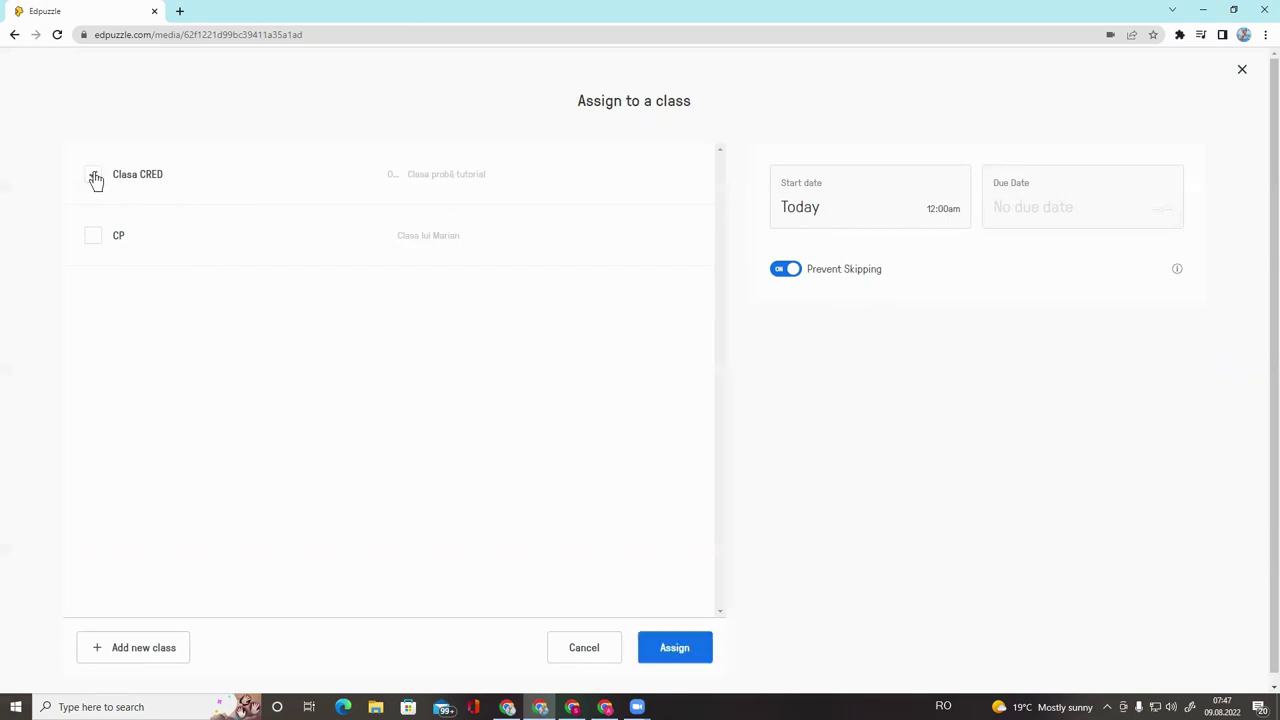
pyautogui.click(93, 240)
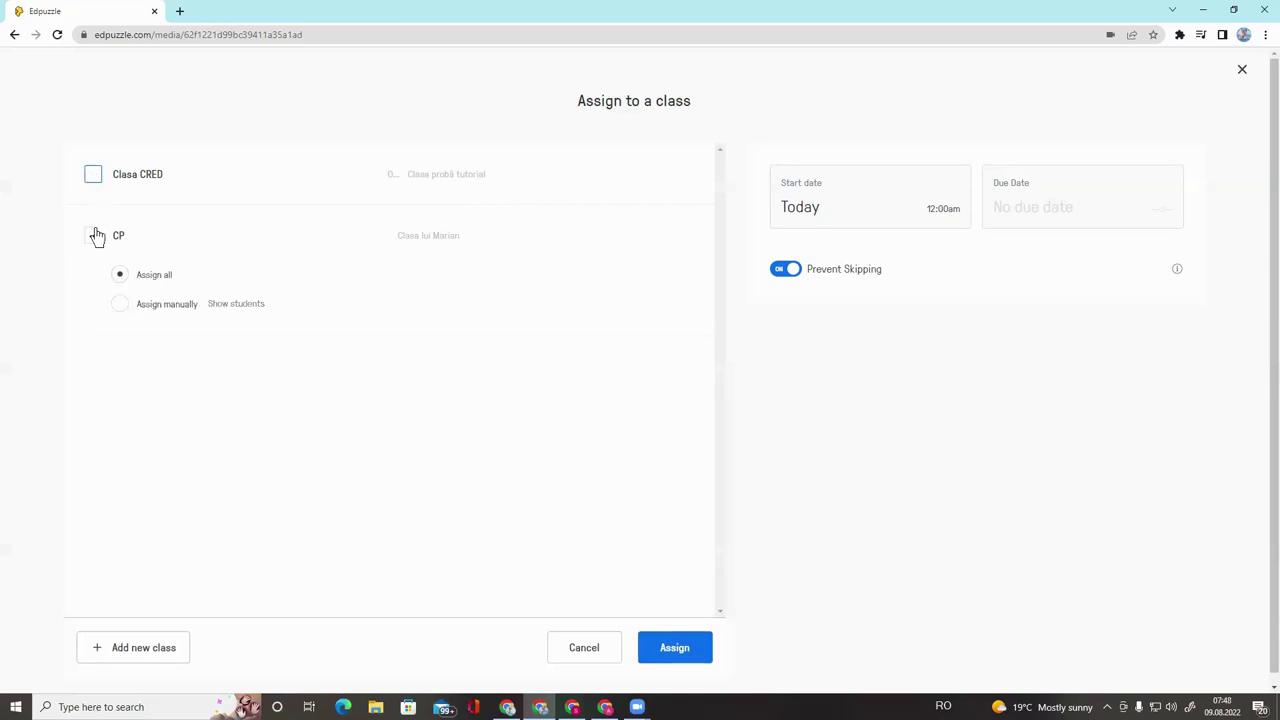
pyautogui.click(94, 238)
pyautogui.click(95, 178)
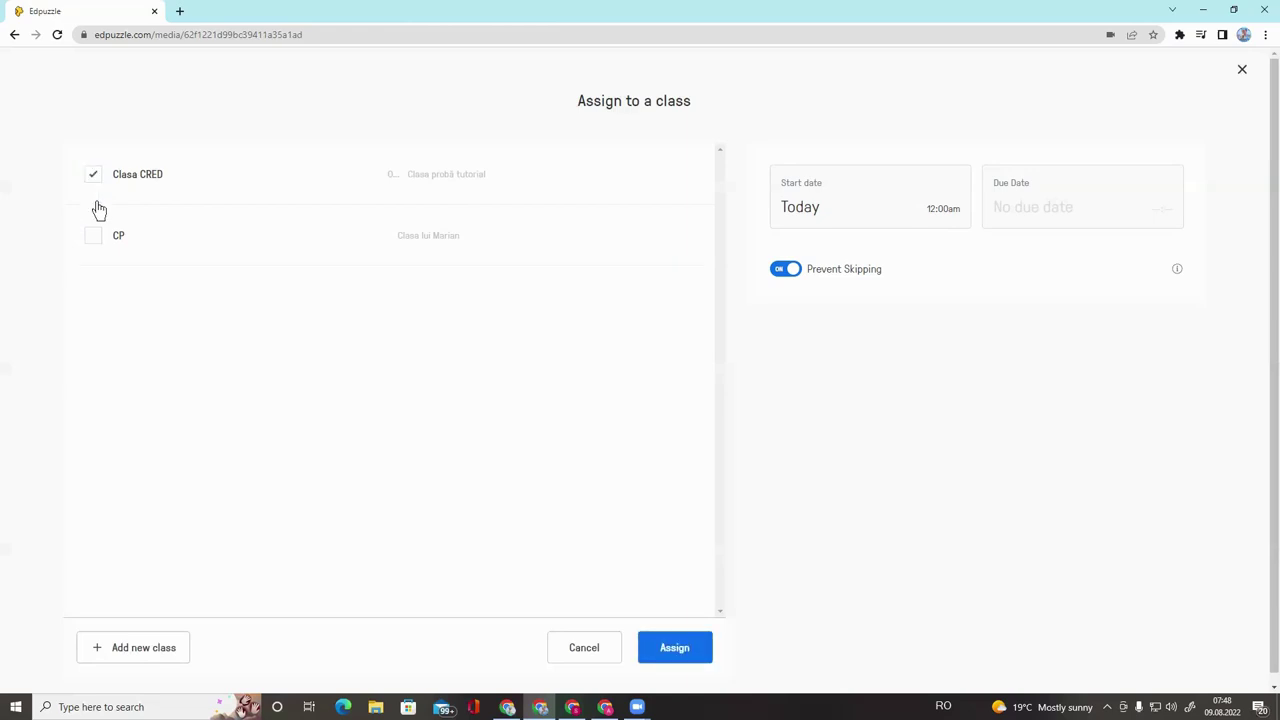
pyautogui.click(92, 180)
# Step: Try manual assignment for class CP and look through its student list
pyautogui.click(94, 238)
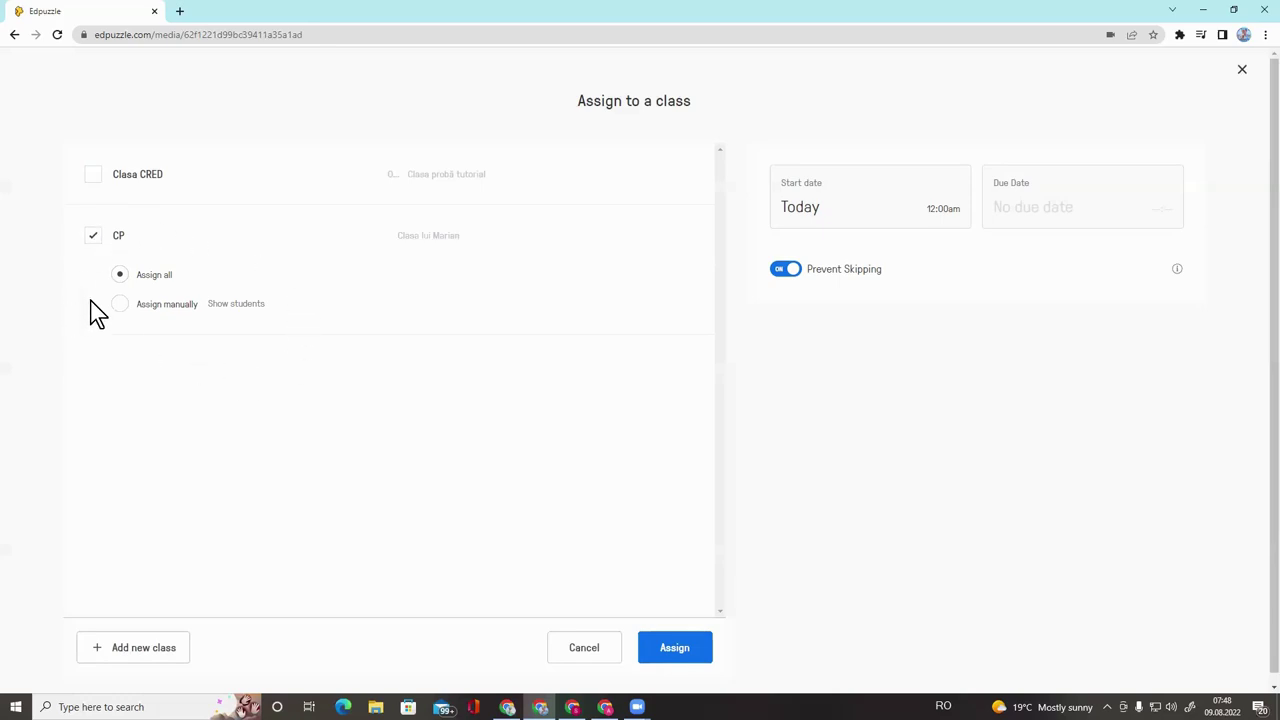
pyautogui.click(120, 274)
pyautogui.click(120, 314)
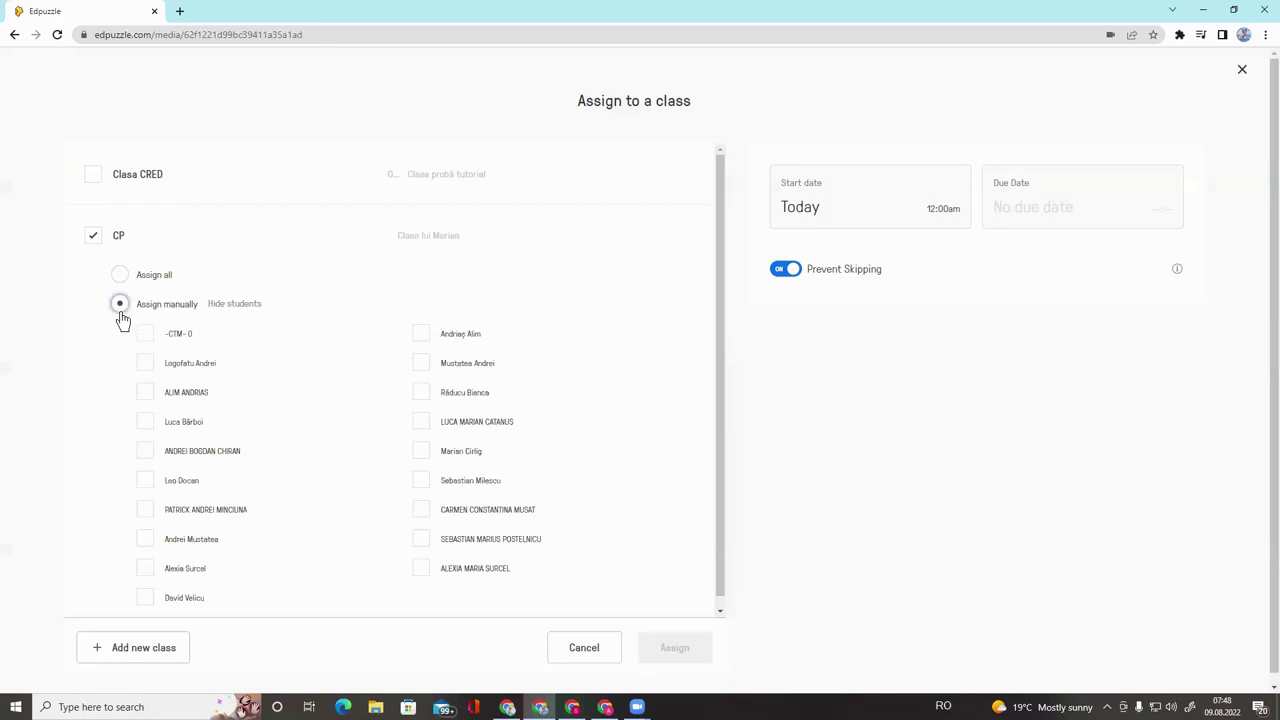
pyautogui.scroll(-1, 177, 363)
pyautogui.scroll(-1, 200, 375)
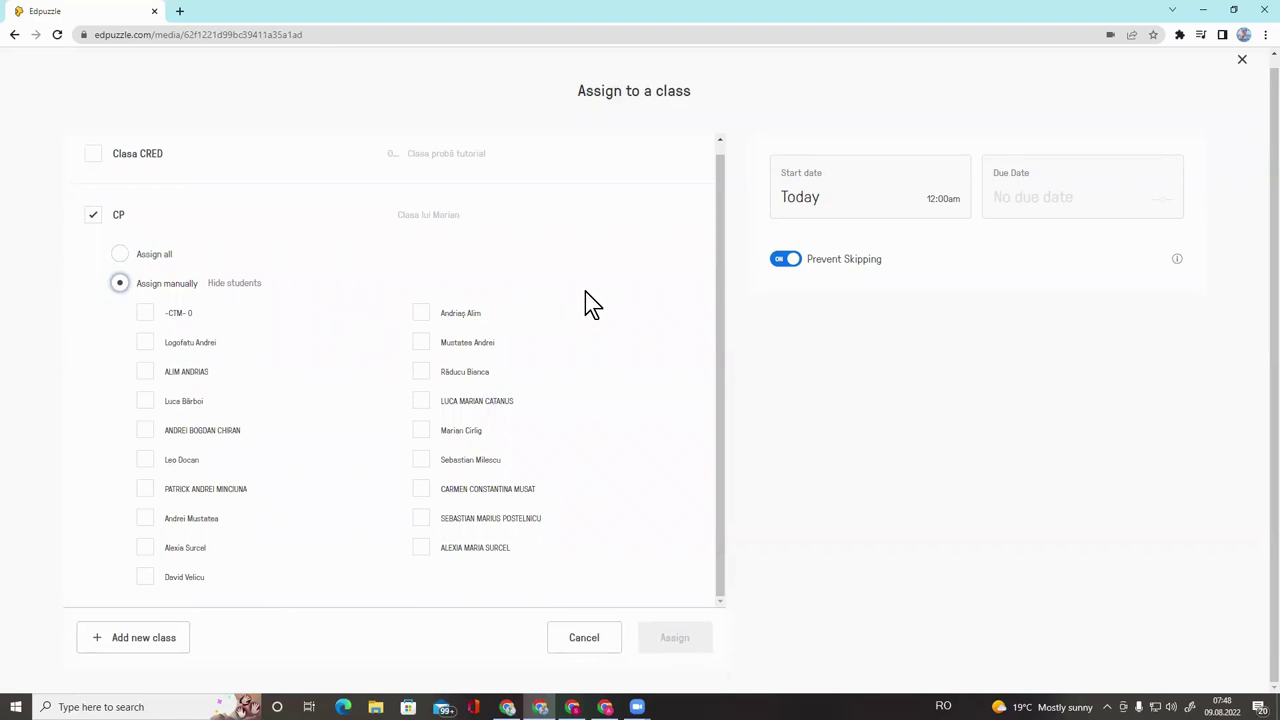
pyautogui.scroll(1, 574, 293)
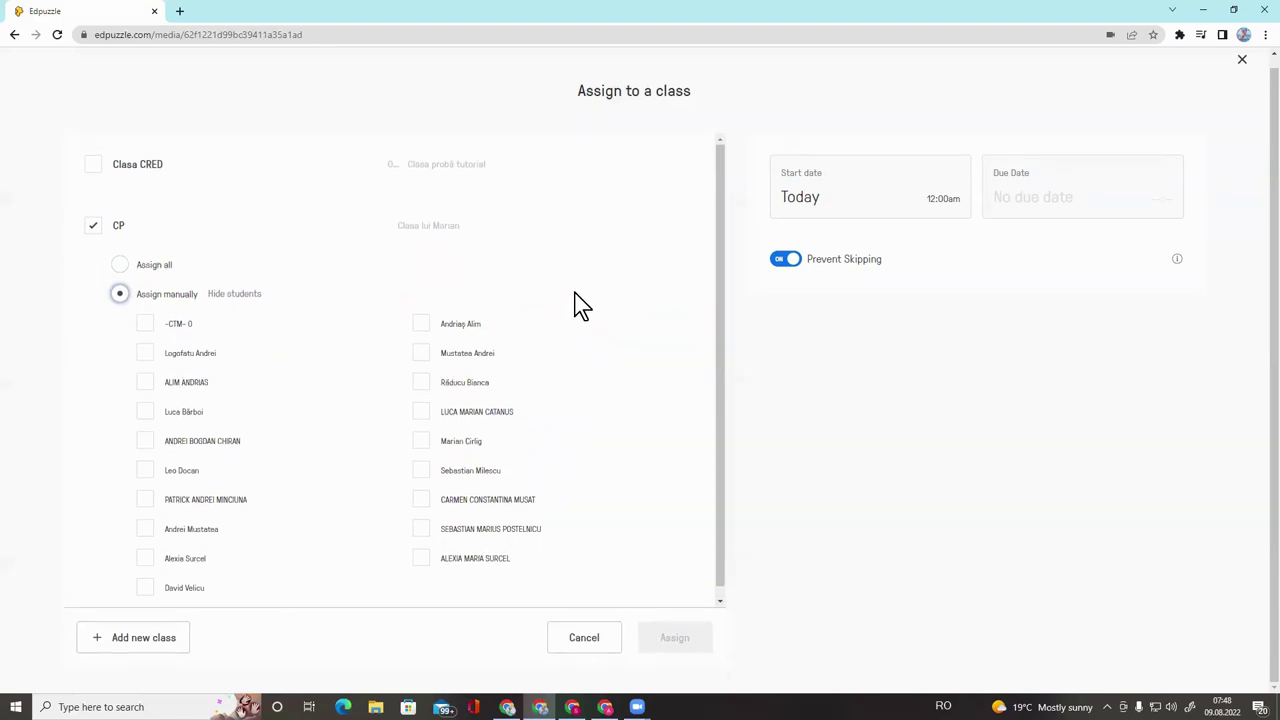
# Step: Deselect class CP and assign the video to Clasa CRED instead
pyautogui.click(93, 226)
pyautogui.click(96, 166)
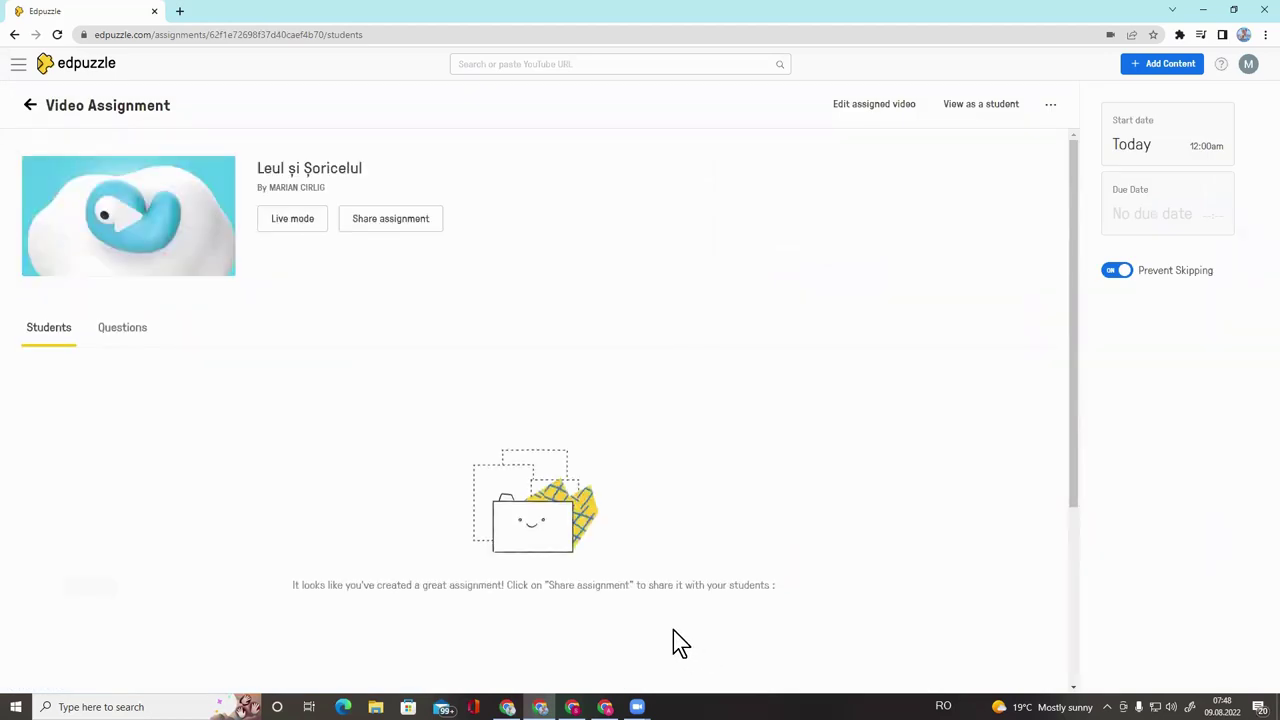
# Step: Switch to the student's browser window, reload the Clasa CRED page, and reposition the window over the teacher's page
pyautogui.hotkey('alt', 'Tab')
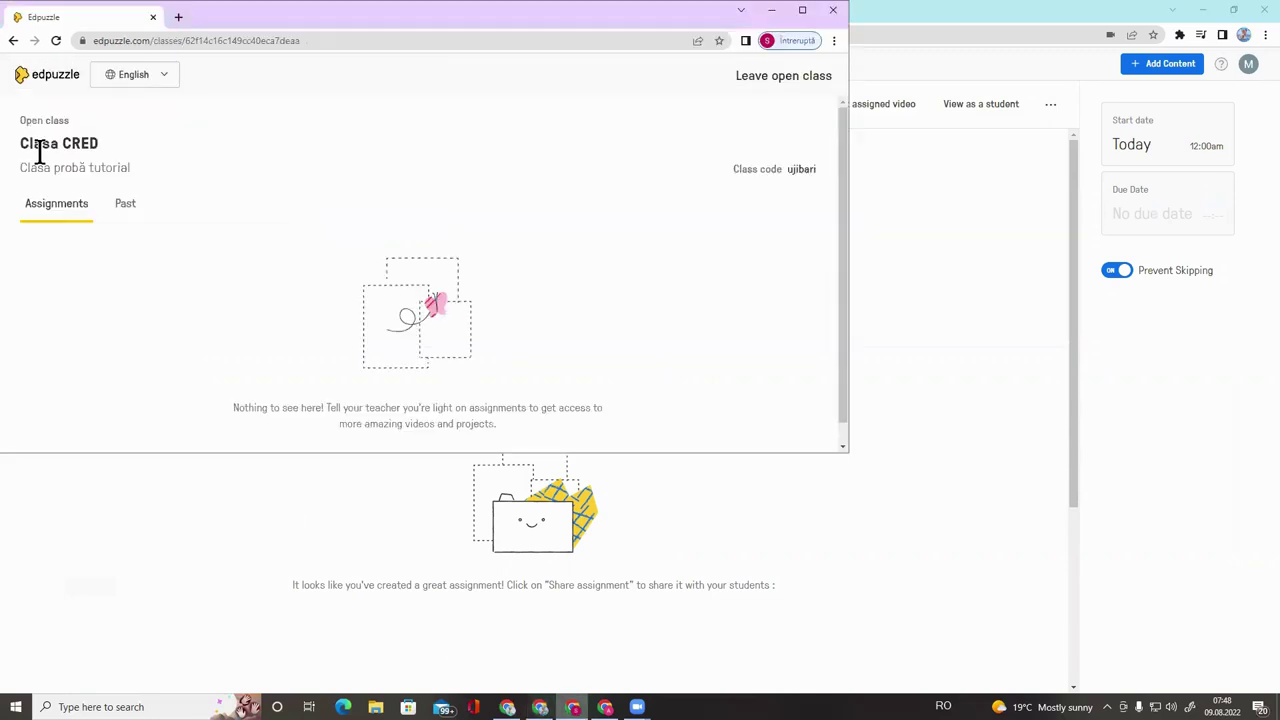
pyautogui.rightClick(297, 158)
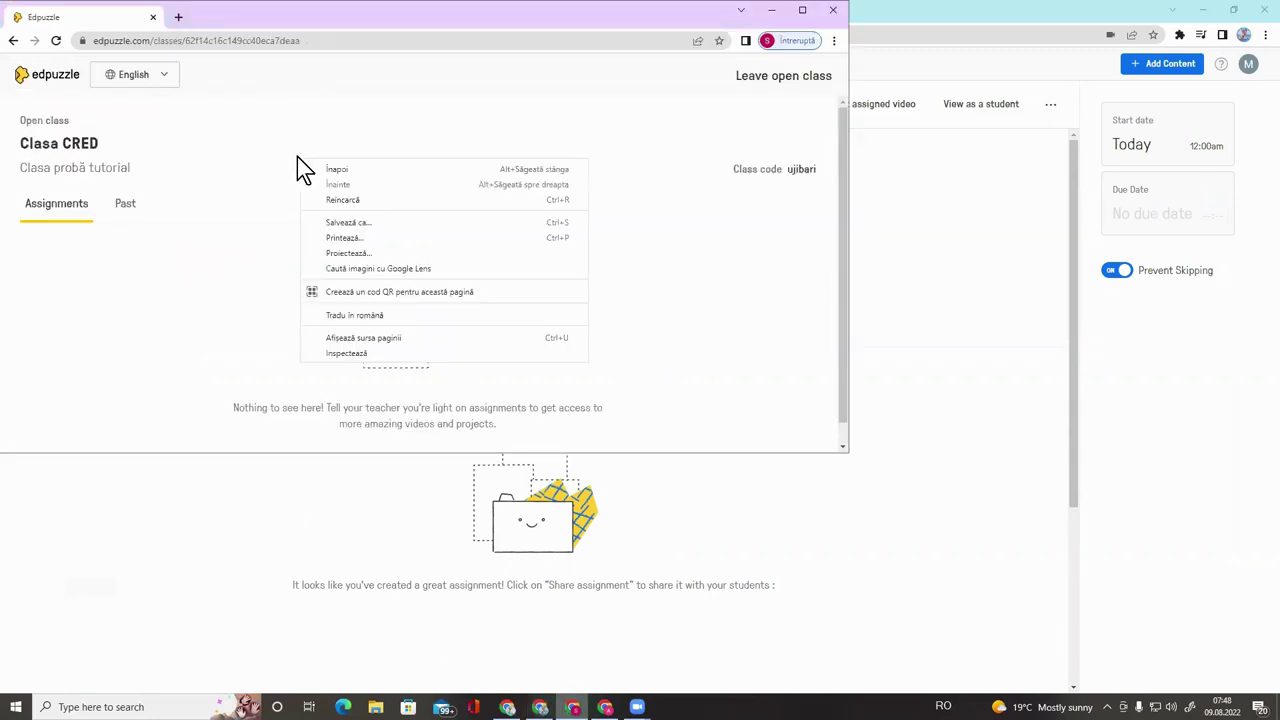
pyautogui.click(343, 205)
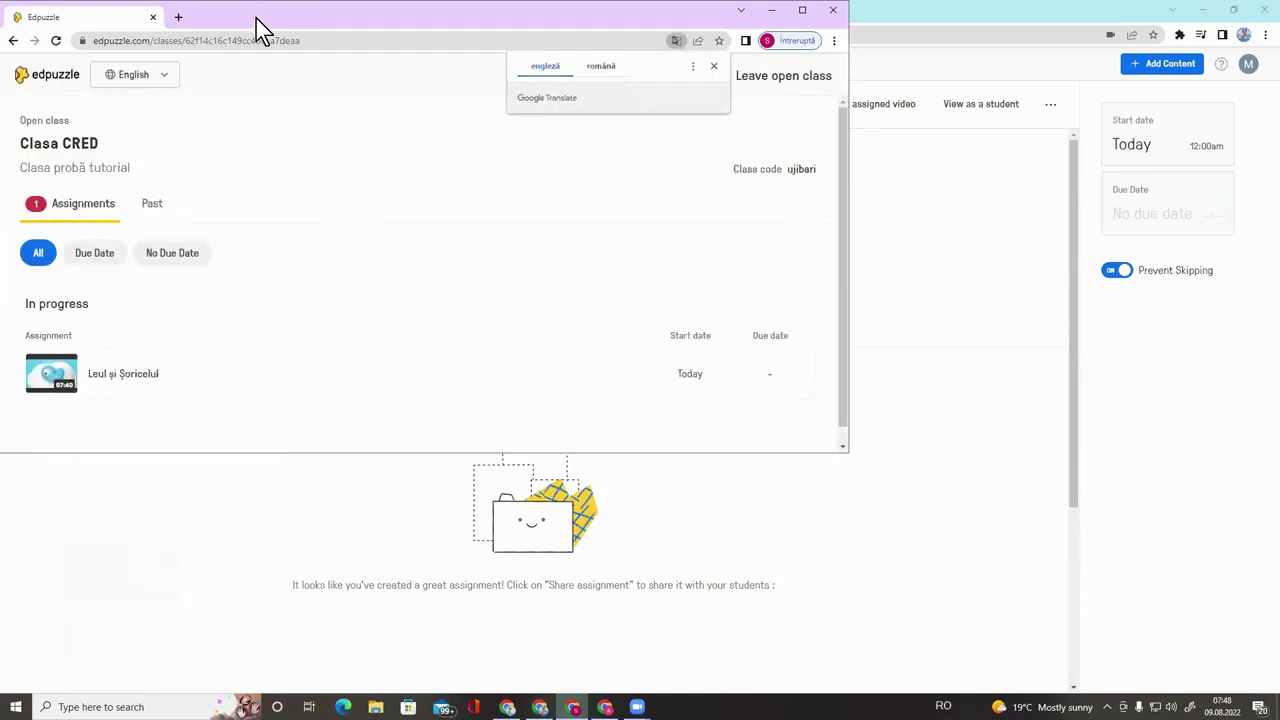
pyautogui.moveTo(256, 20); pyautogui.dragTo(399, 65)
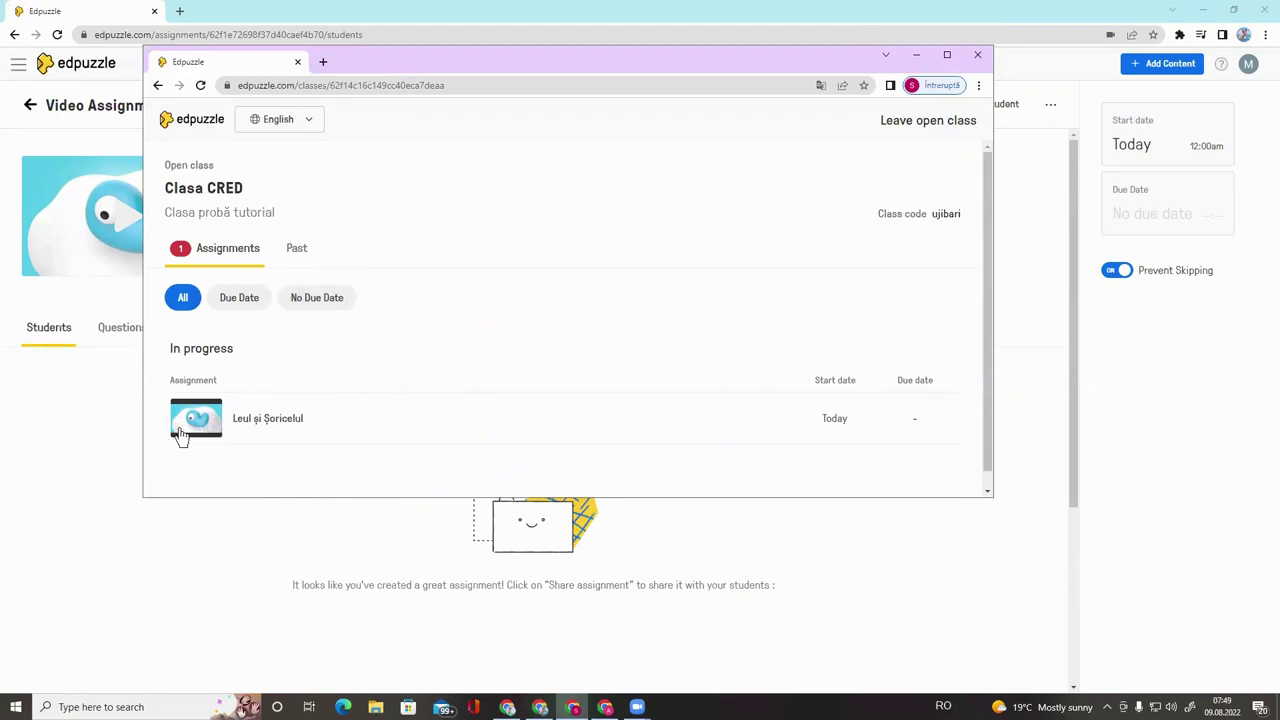
# Step: Open the Leul și Șoricelul assignment as the student, play the video, and try to skip ahead
pyautogui.click(250, 428)
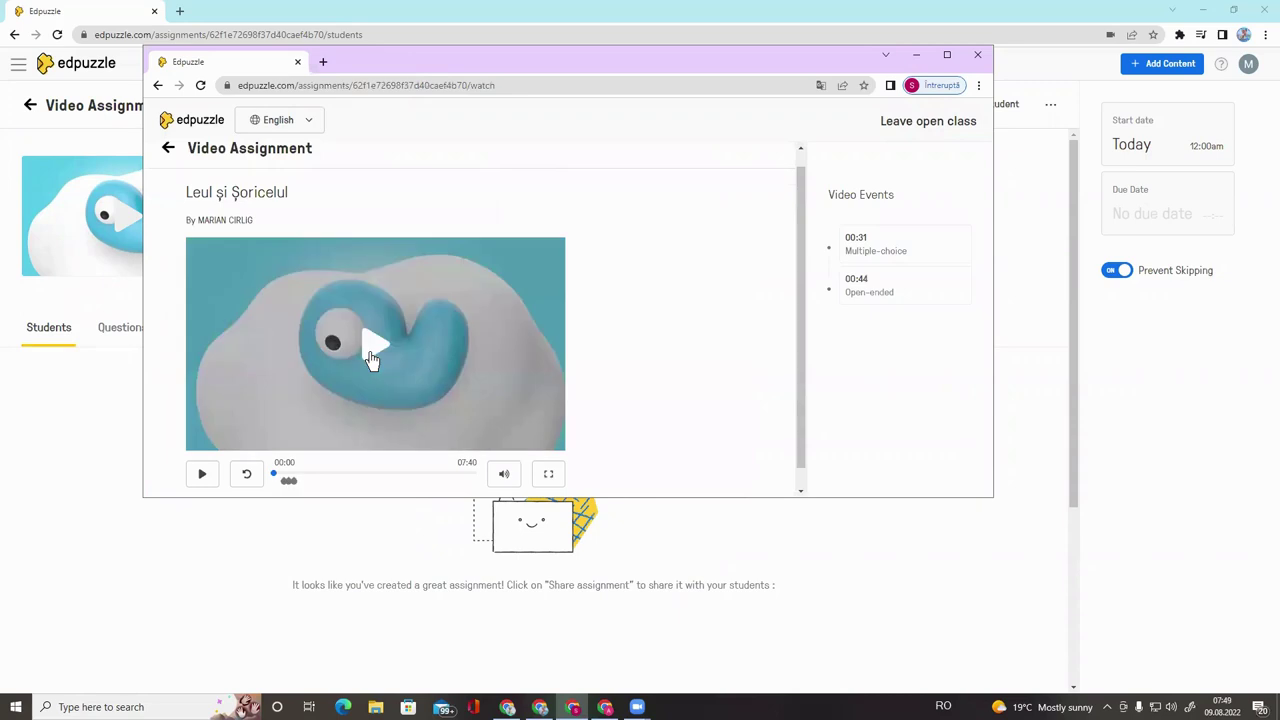
pyautogui.click(201, 476)
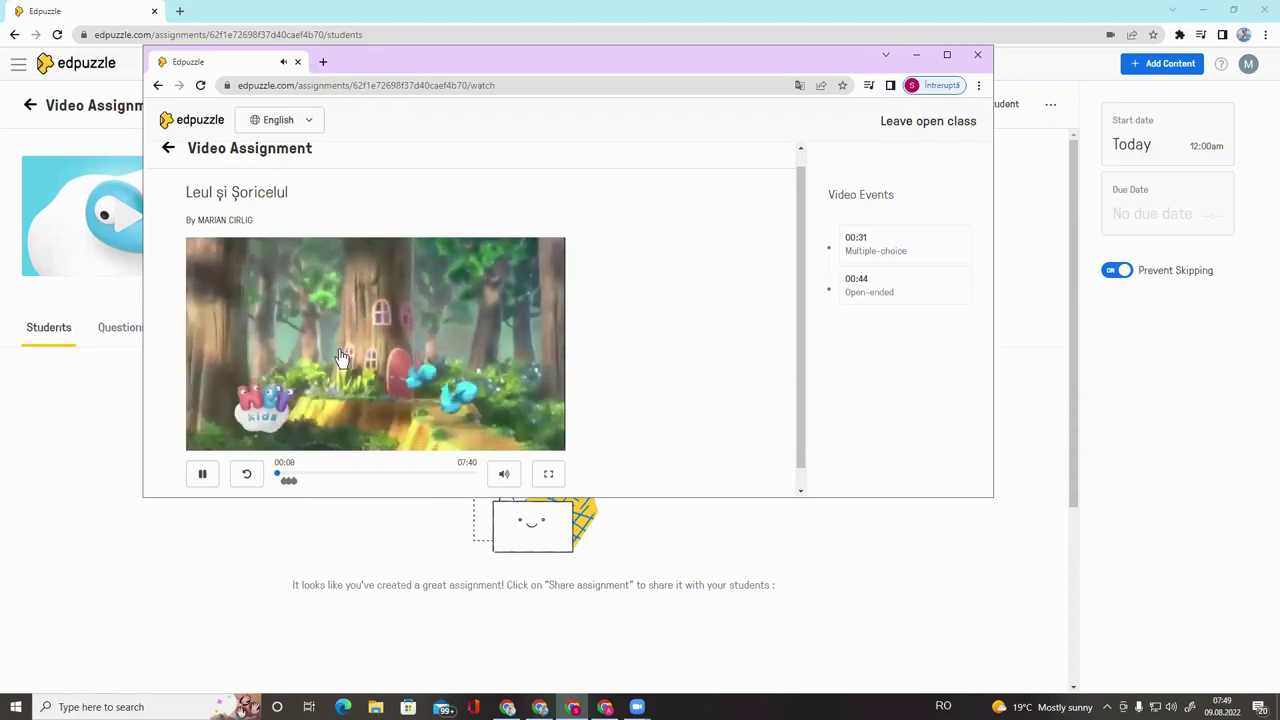
pyautogui.click(318, 477)
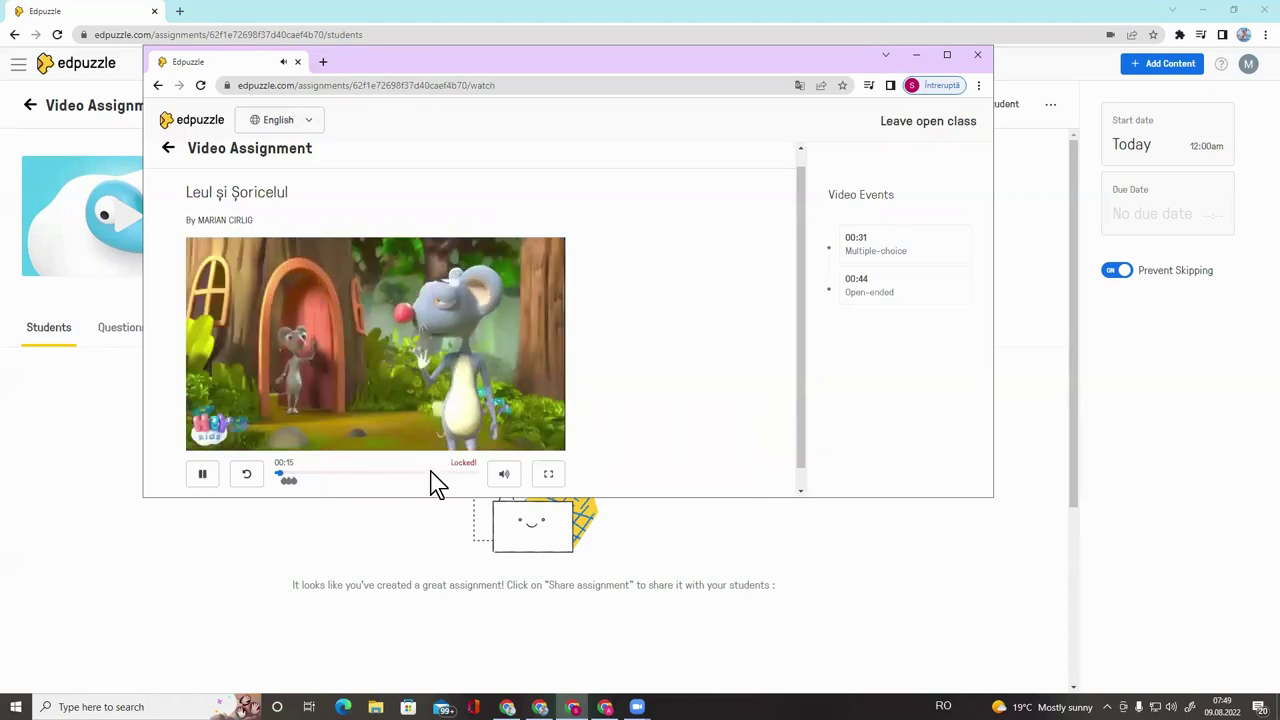
pyautogui.click(334, 472)
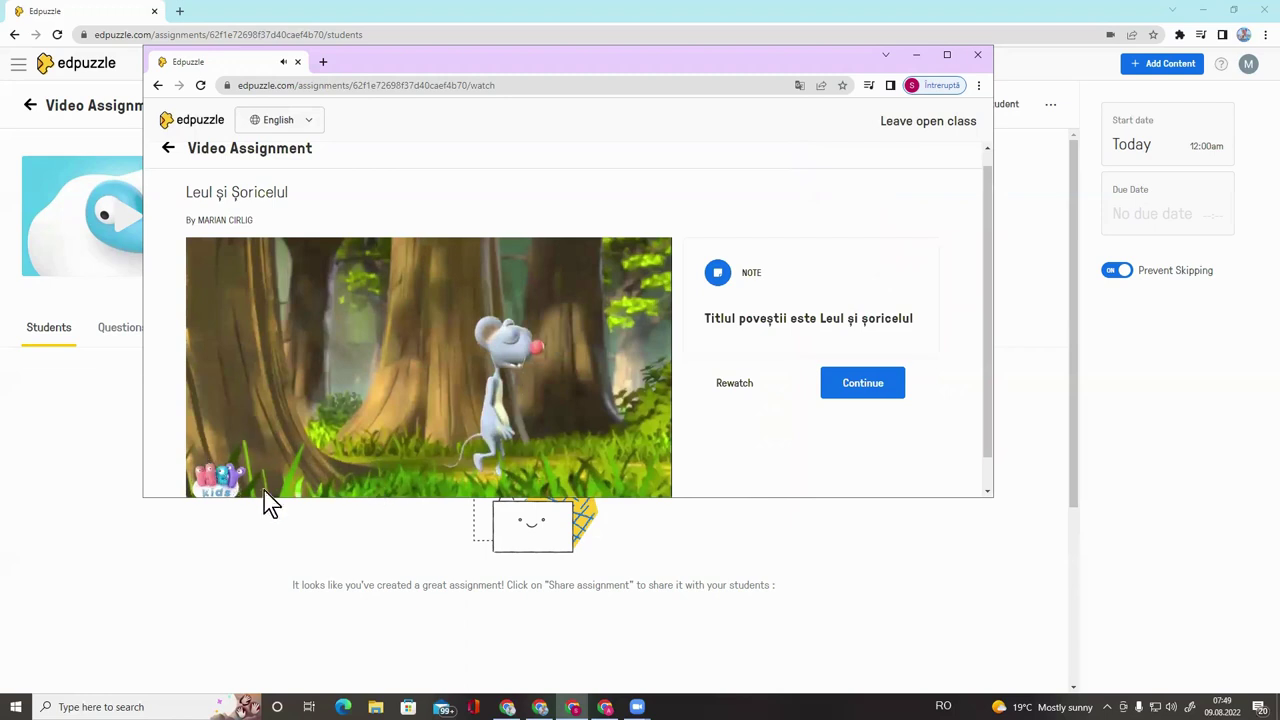
# Step: Continue past the note, answer the multiple choice question with "să se joace", submit it and resume the video
pyautogui.click(863, 384)
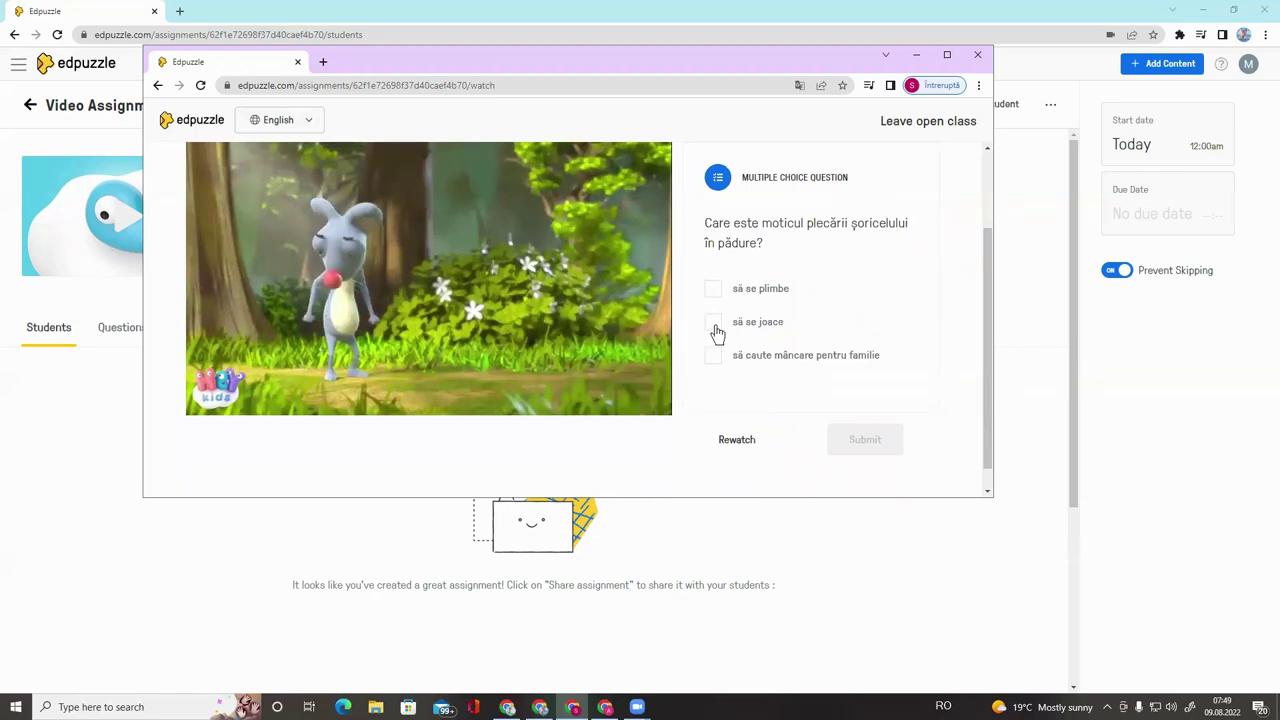
pyautogui.click(715, 328)
pyautogui.click(868, 440)
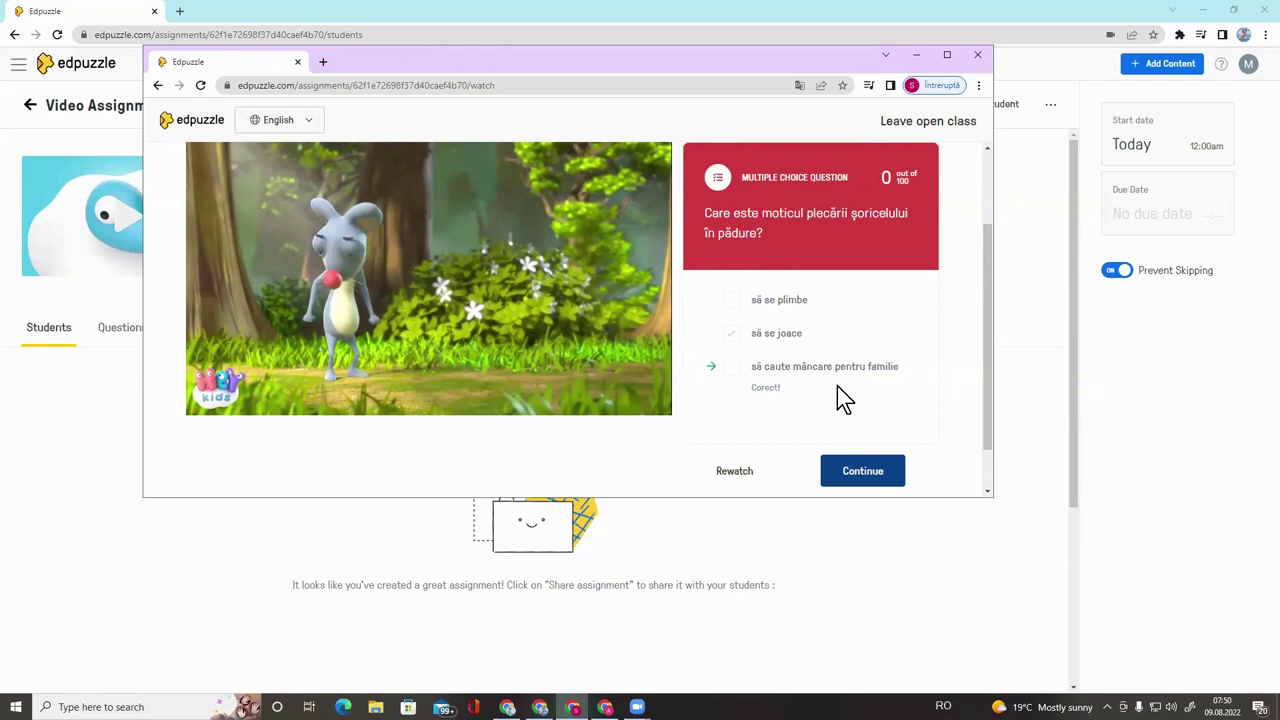
pyautogui.click(875, 476)
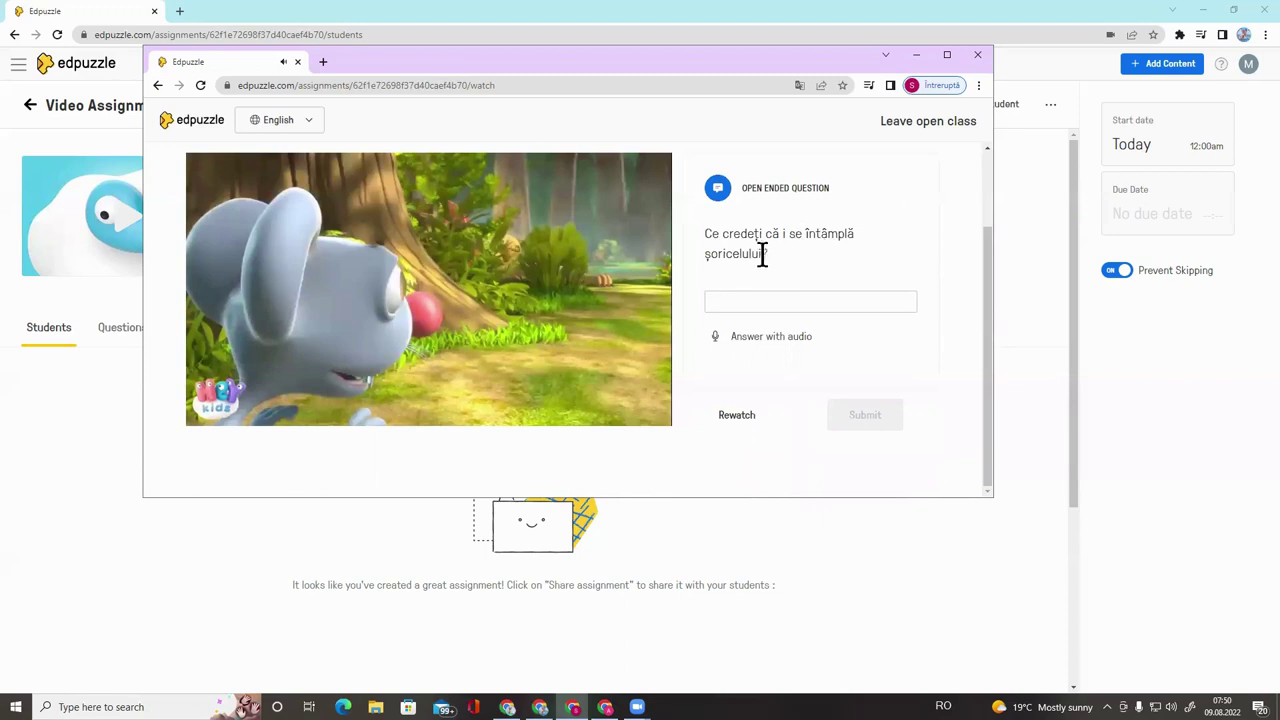
# Step: Answer the open-ended question with "Se rătăcește" plus a short audio recording, submit it and resume the video
pyautogui.click(766, 305)
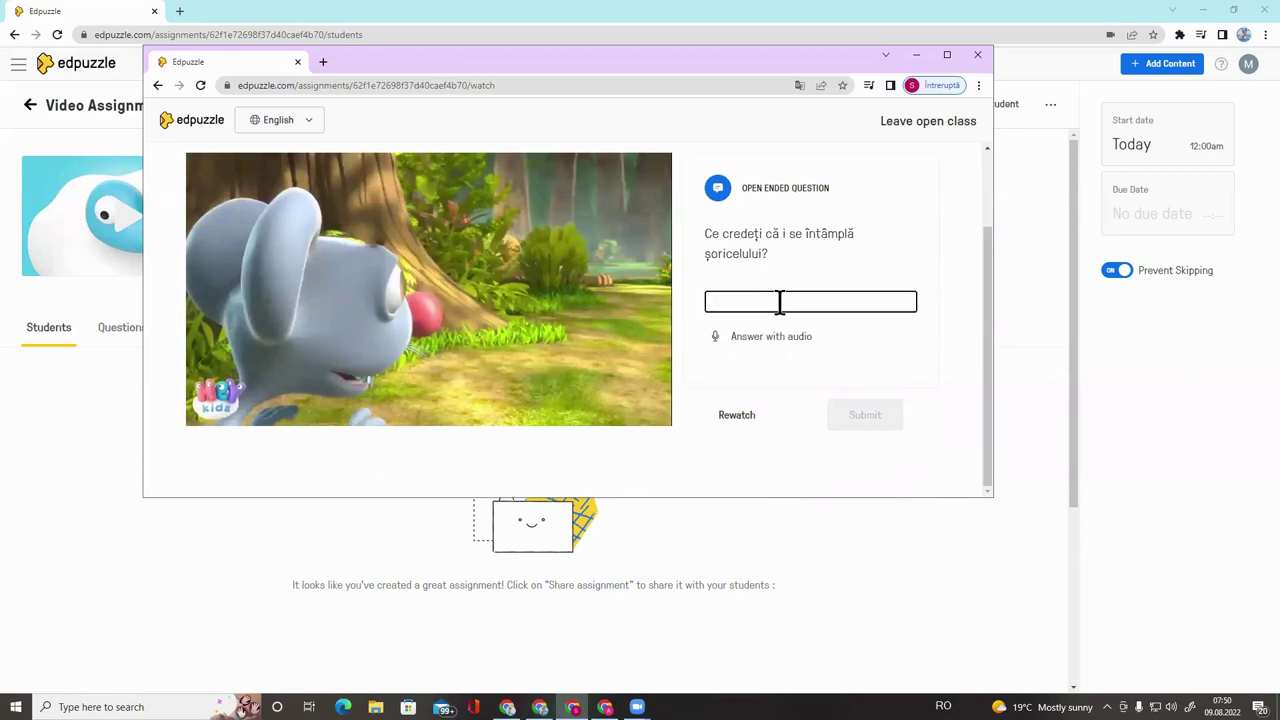
pyautogui.write('Se rătăcește')
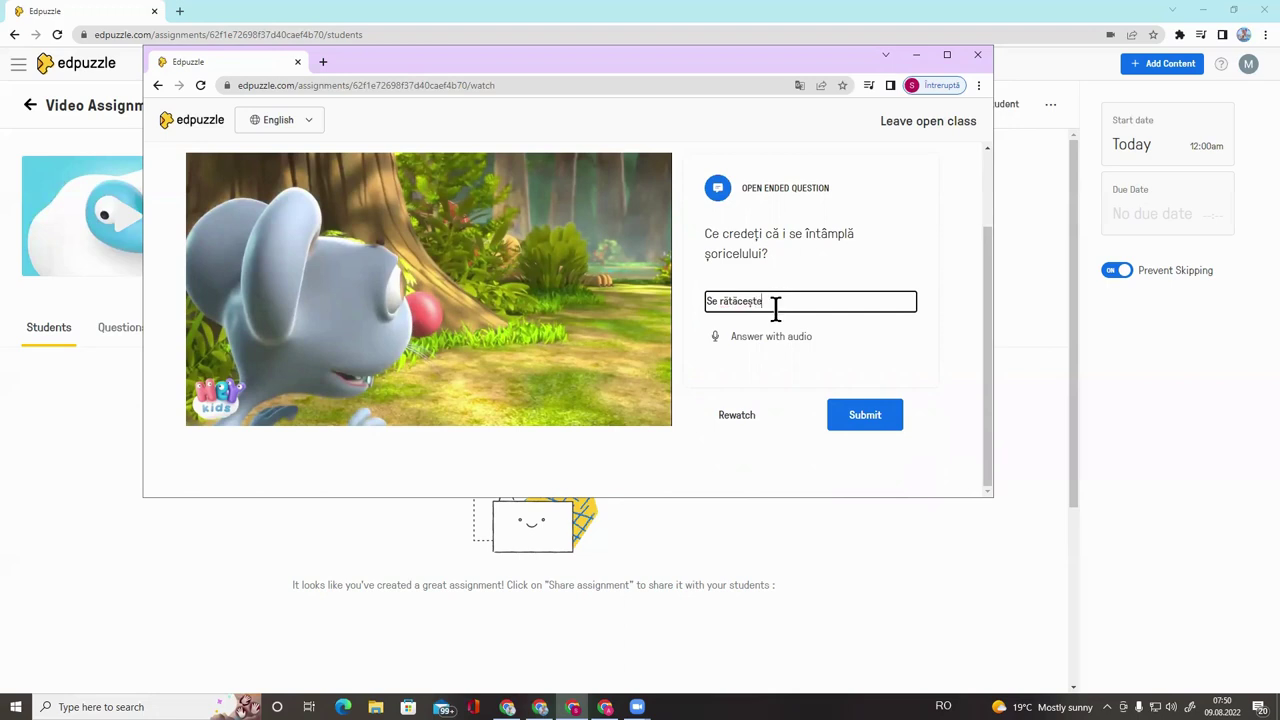
pyautogui.click(715, 340)
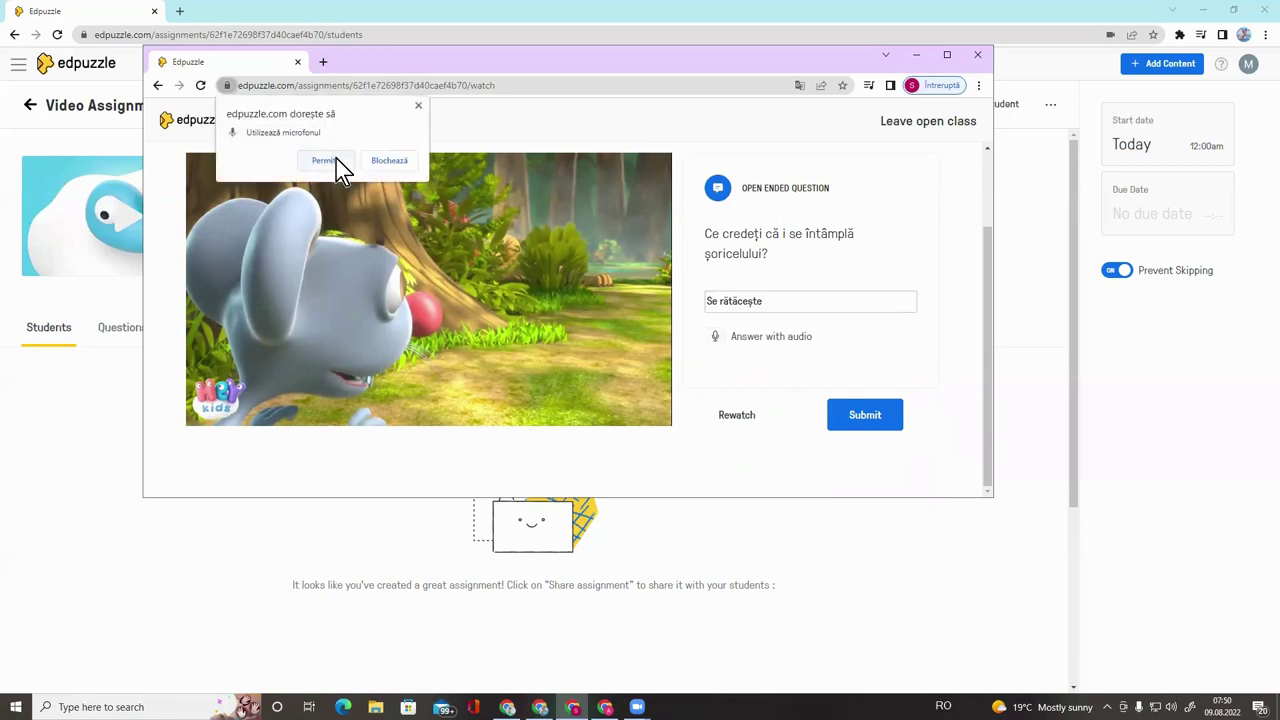
pyautogui.click(336, 160)
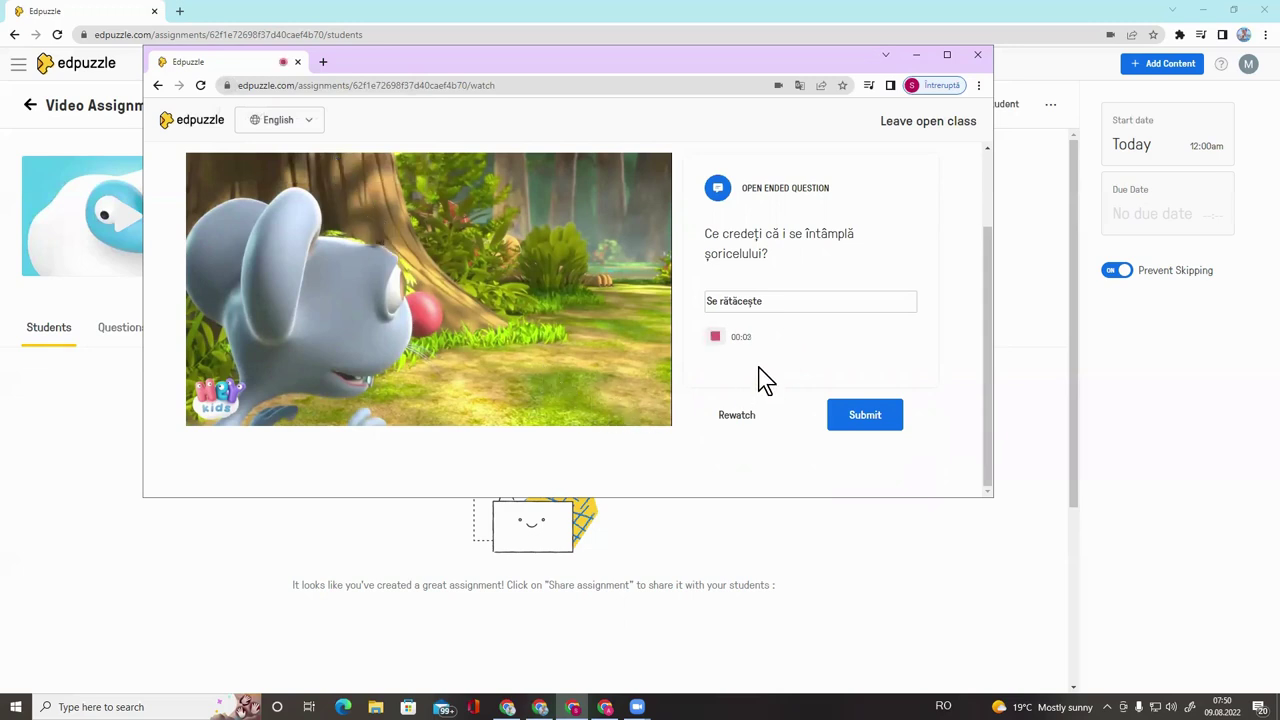
pyautogui.click(716, 338)
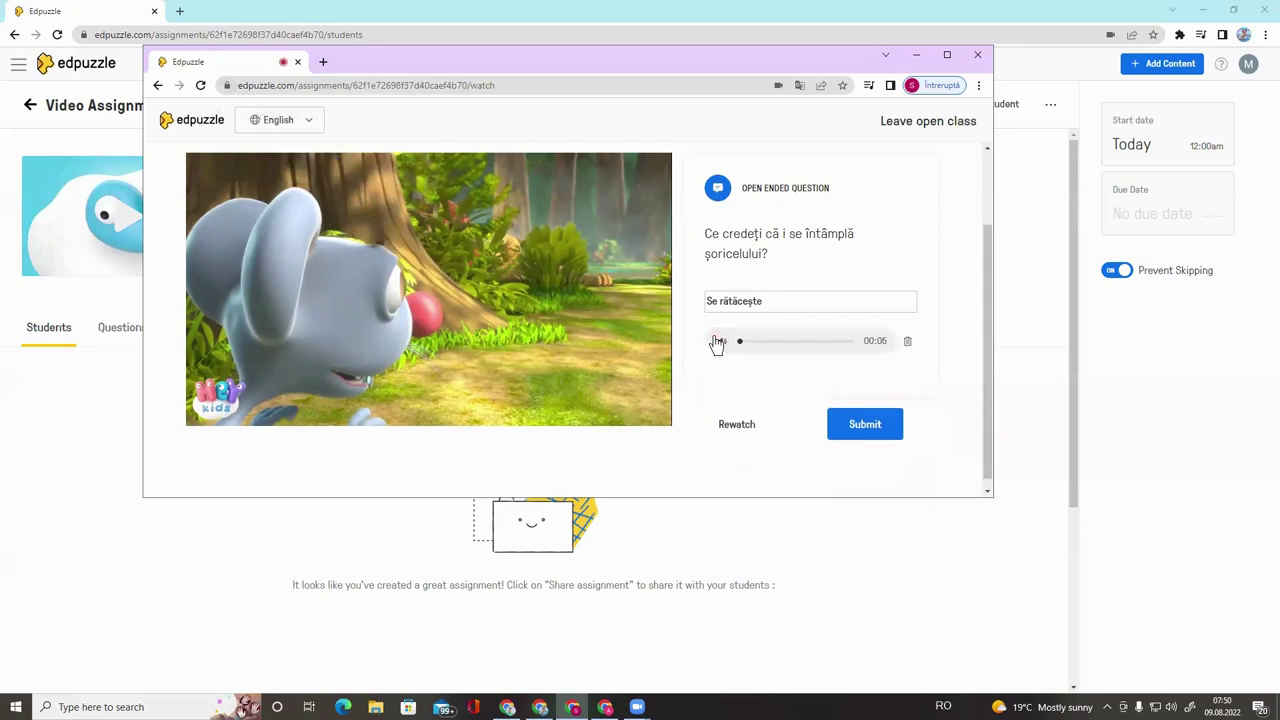
pyautogui.click(865, 428)
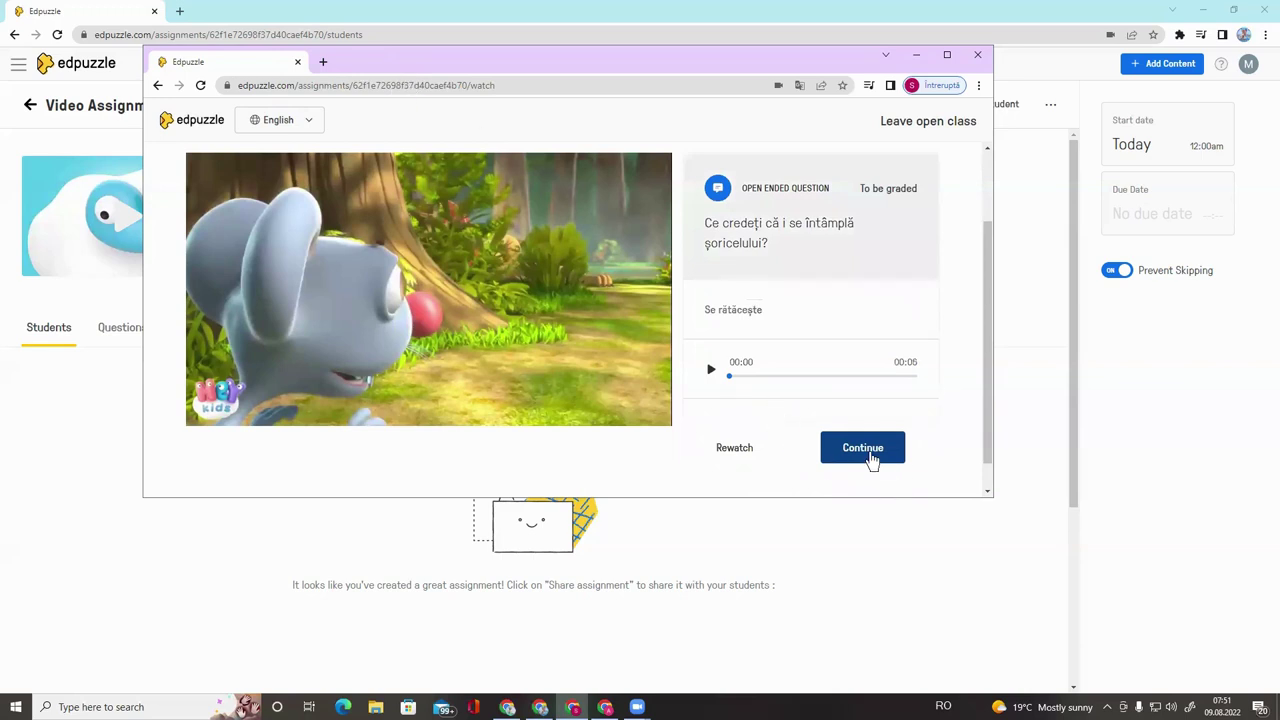
pyautogui.click(864, 450)
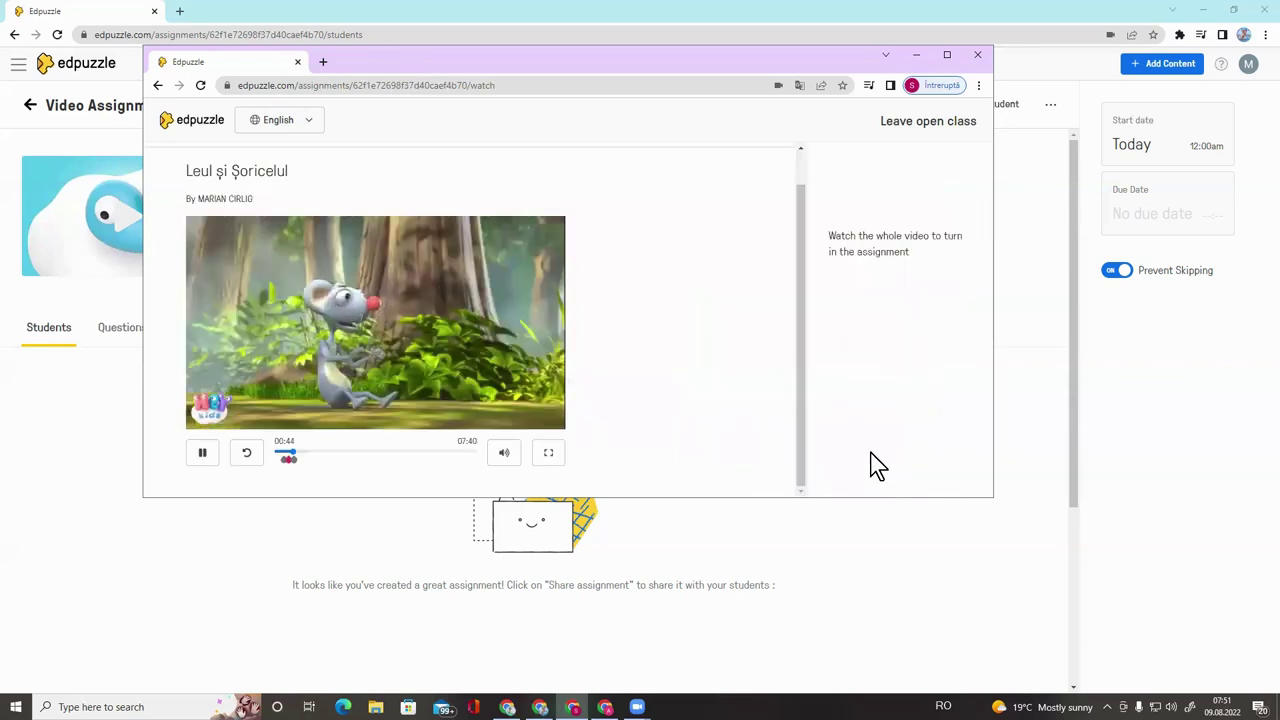
# Step: After trying to skip ahead in the video, leave the open class and close the student's browser window
pyautogui.click(394, 457)
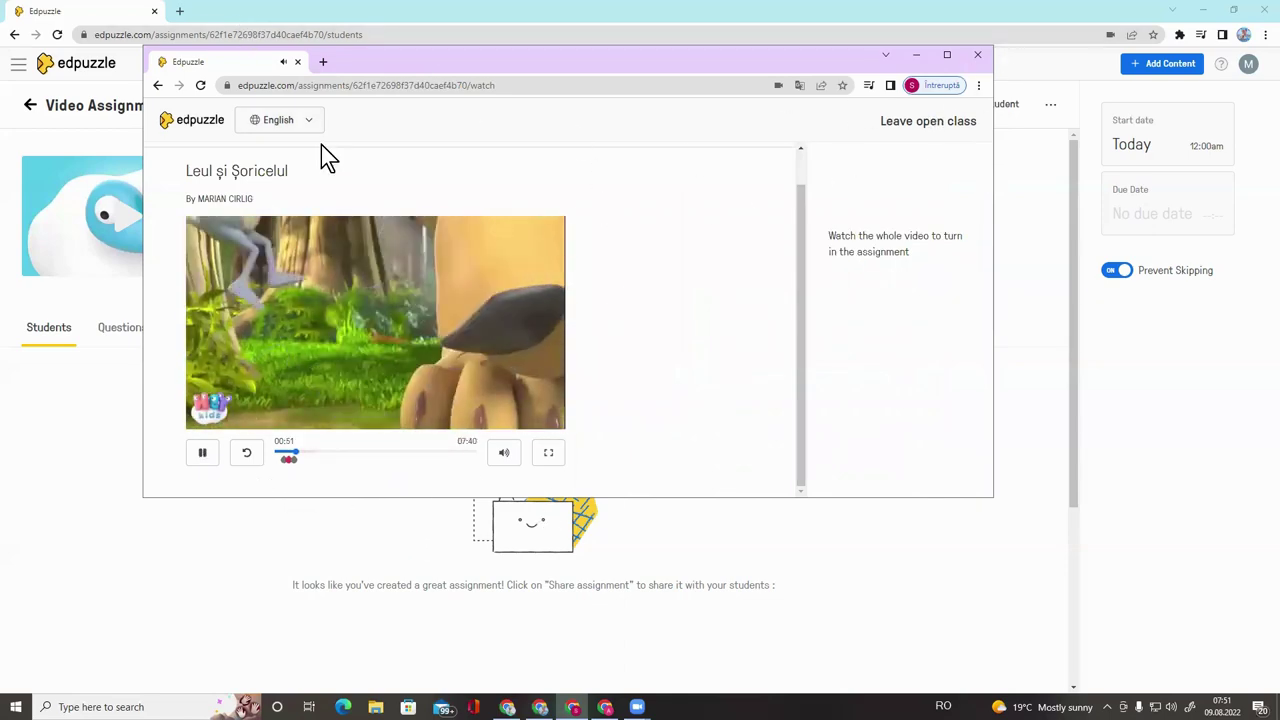
pyautogui.click(948, 123)
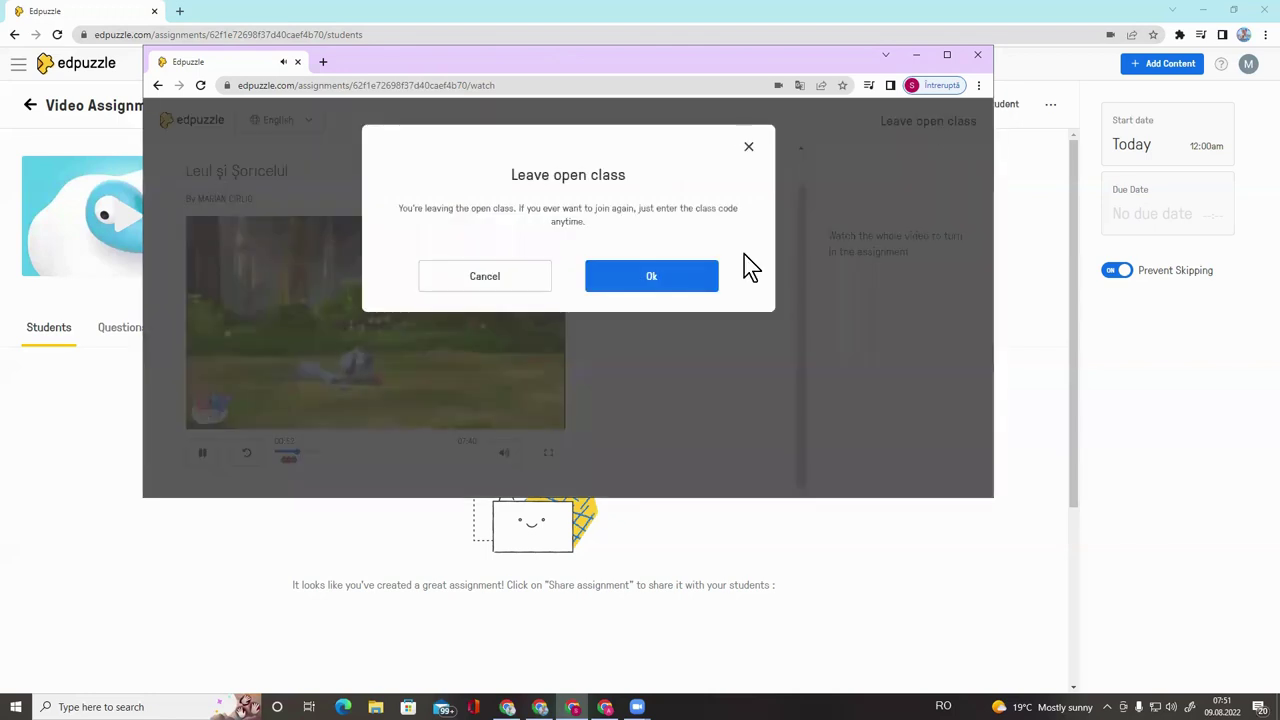
pyautogui.click(643, 282)
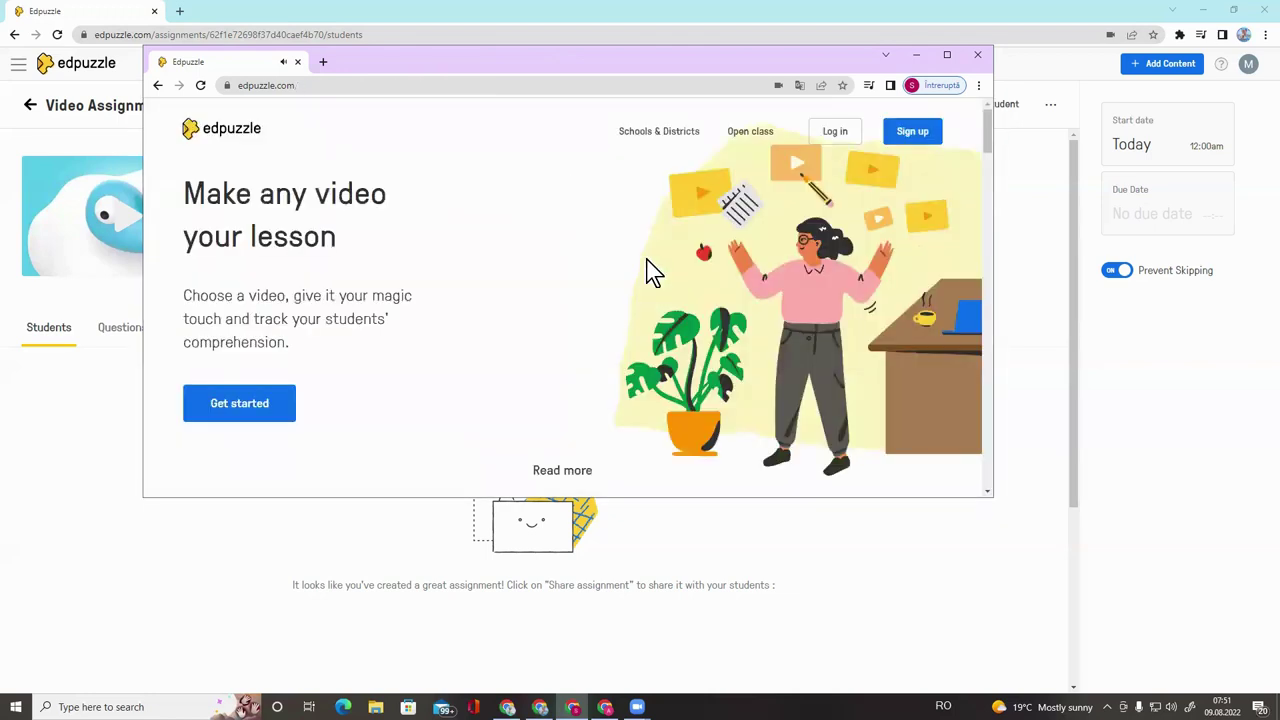
pyautogui.click(979, 57)
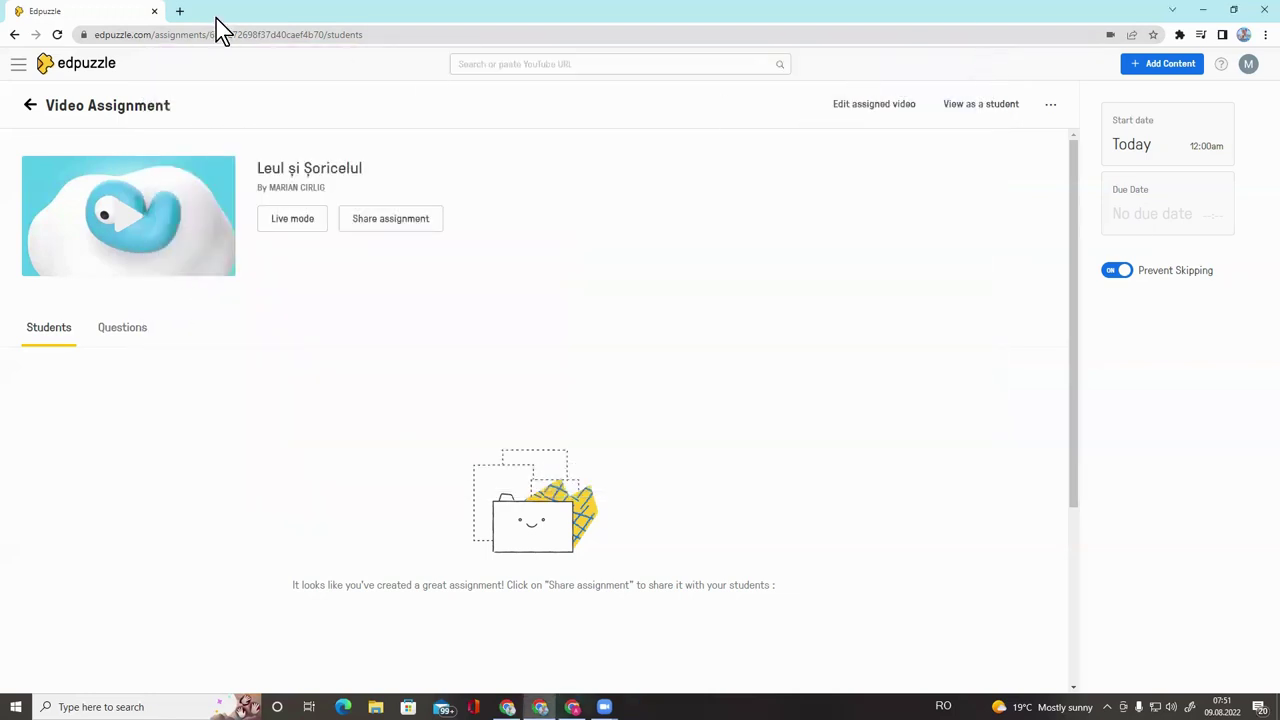
# Step: Reopen the Leul și Șoricelul assignment from Clasa CRED as the teacher and examine the student's progress and answers
pyautogui.moveTo(540, 707)
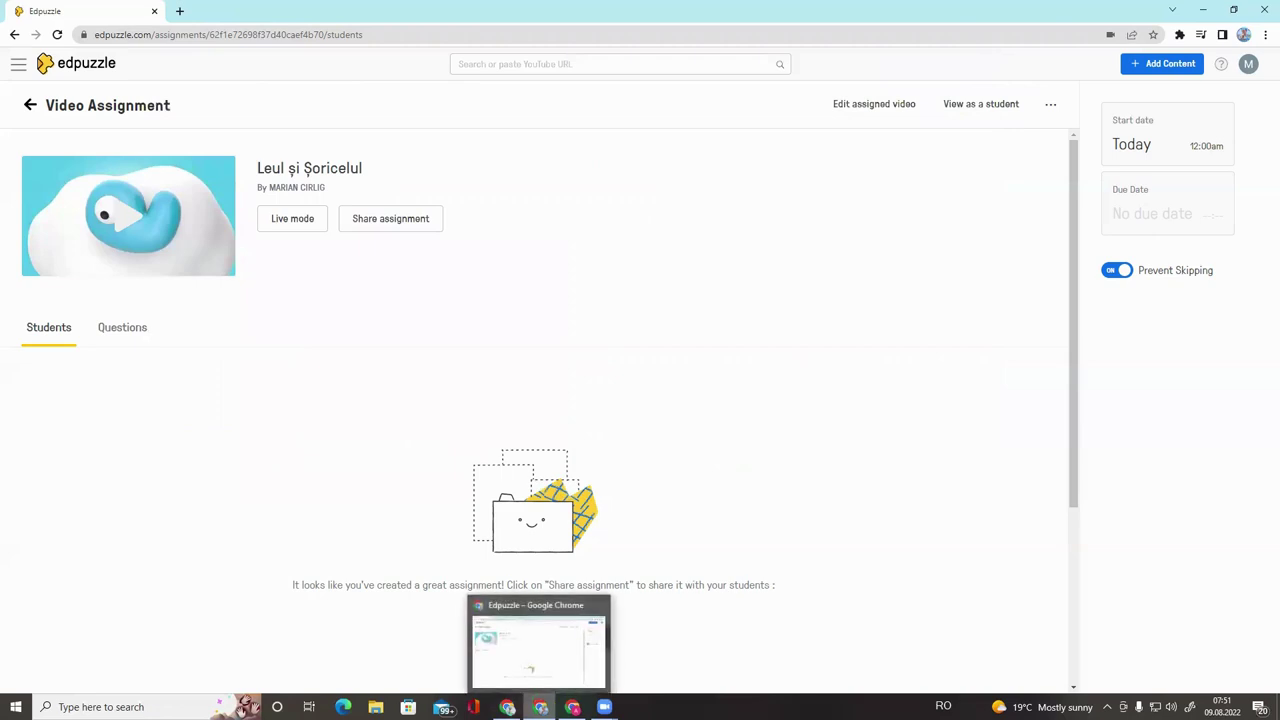
pyautogui.click(29, 106)
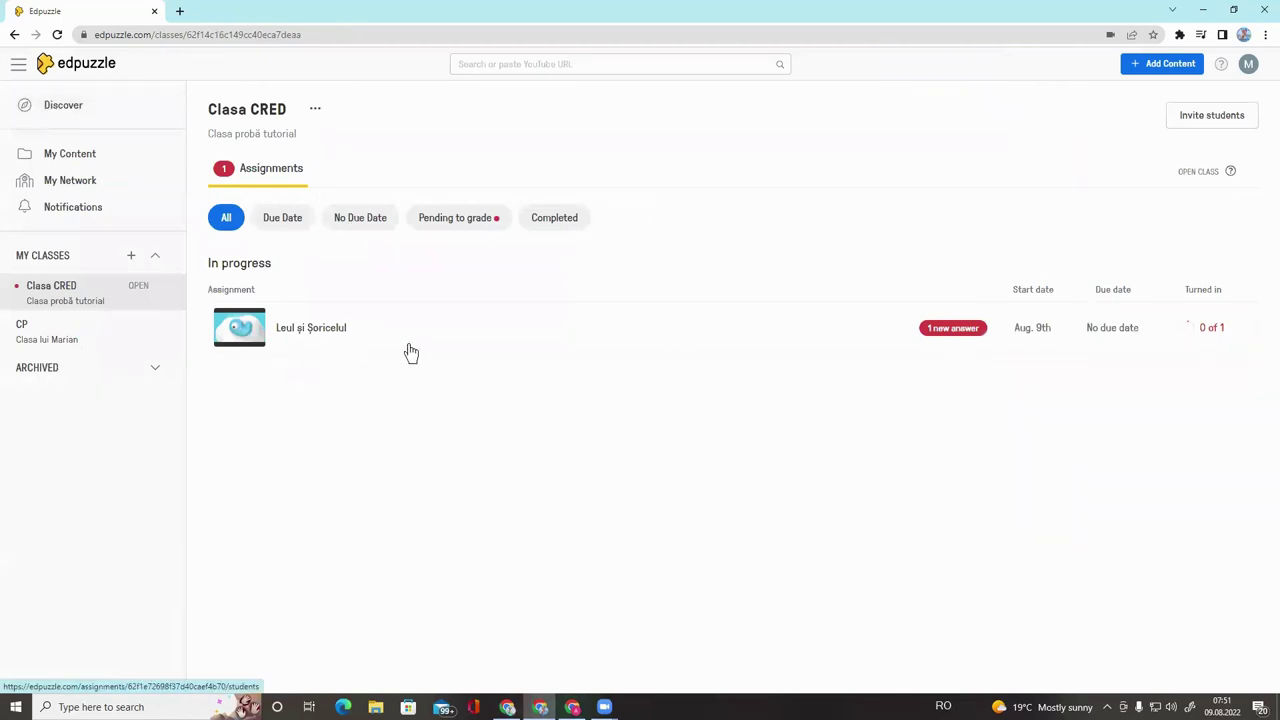
pyautogui.click(257, 335)
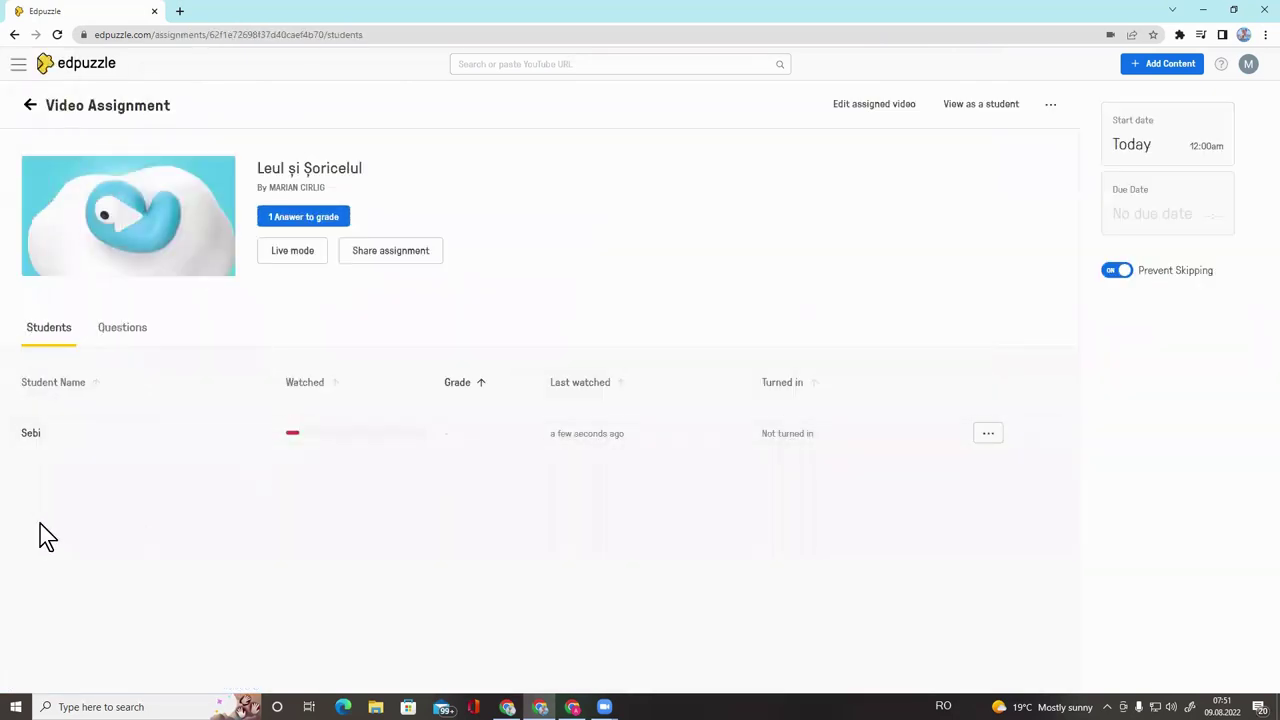
pyautogui.click(31, 434)
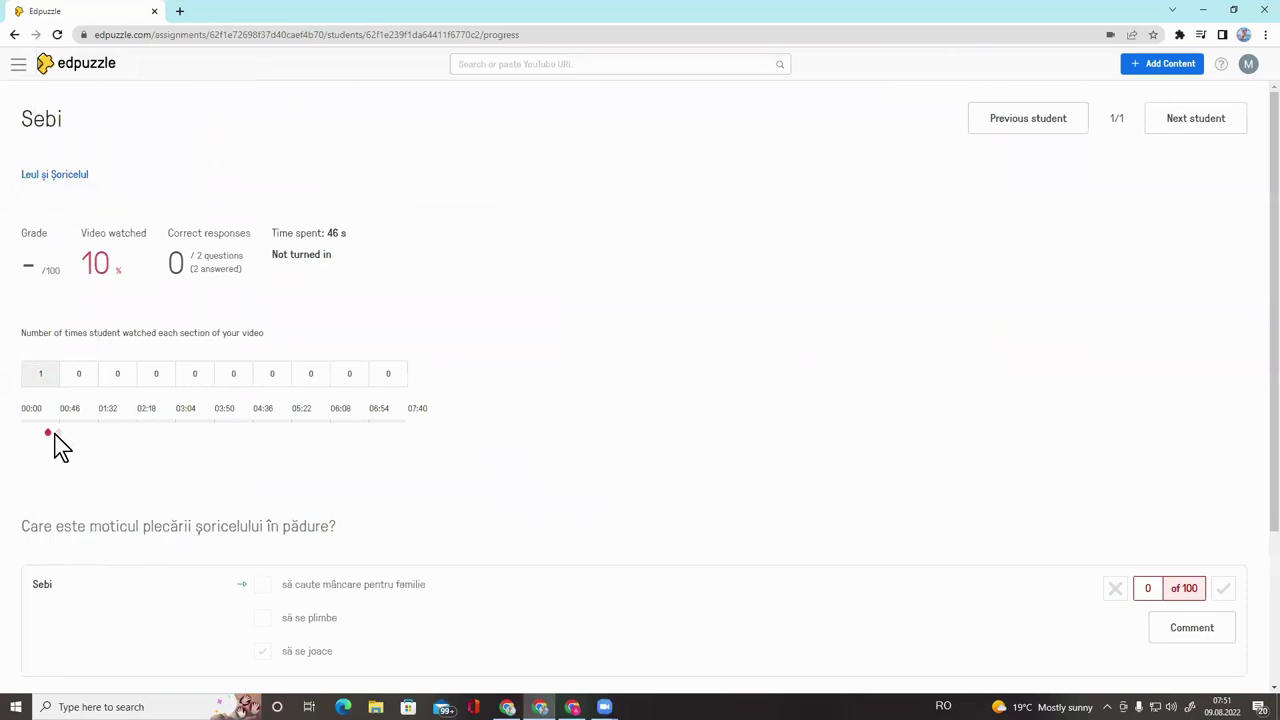
pyautogui.scroll(-2, 57, 449)
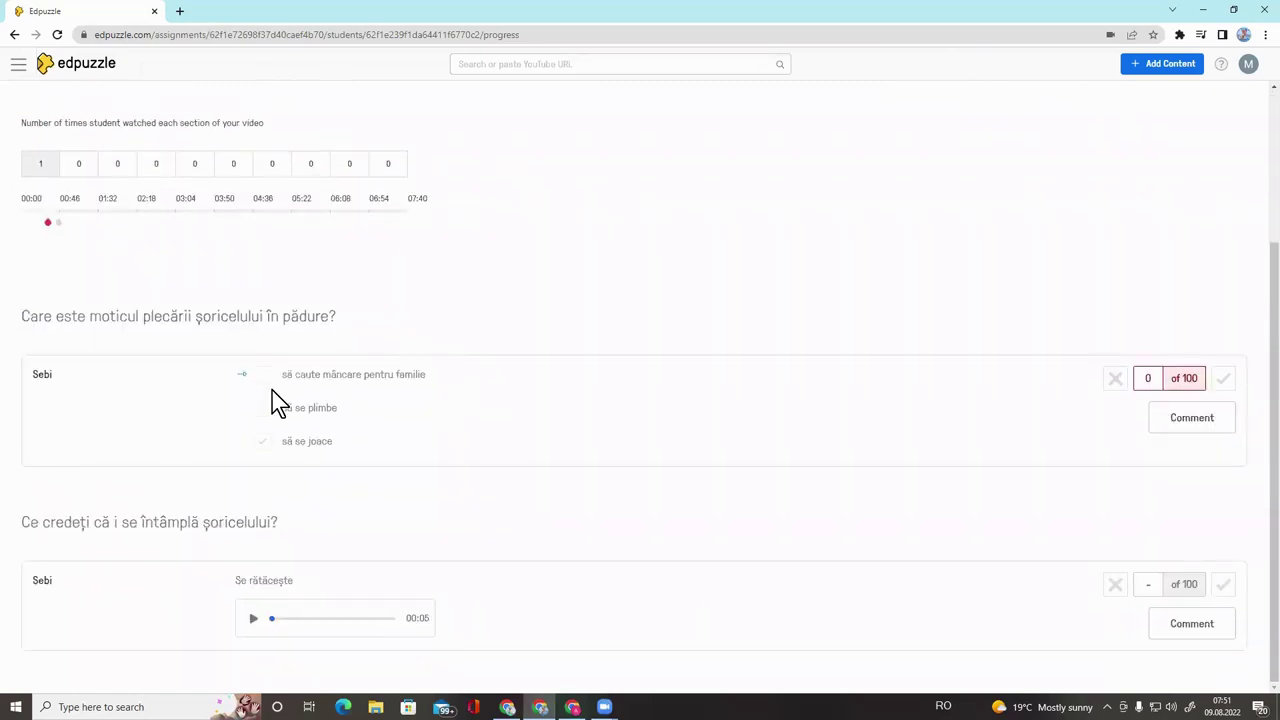
# Step: Add the comment "Revezi materialul!" to the student's multiple choice answer and close the comments
pyautogui.scroll(1, 113, 468)
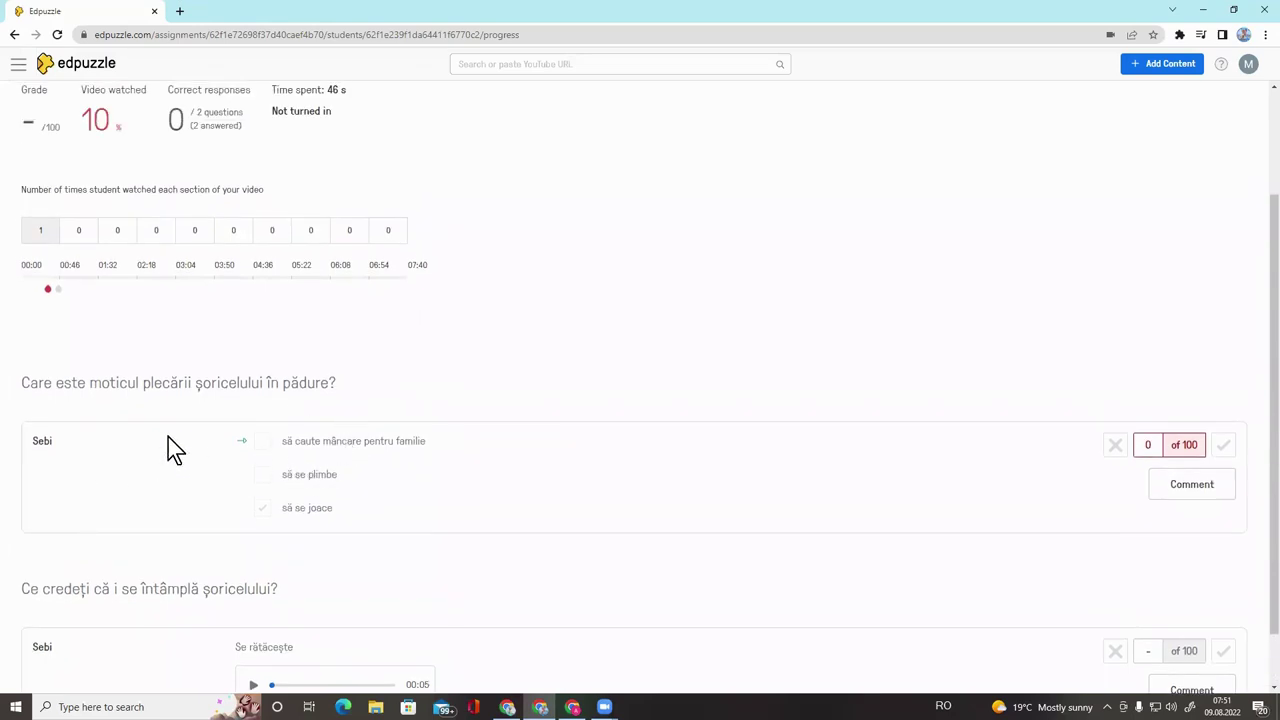
pyautogui.click(1147, 447)
pyautogui.click(1190, 492)
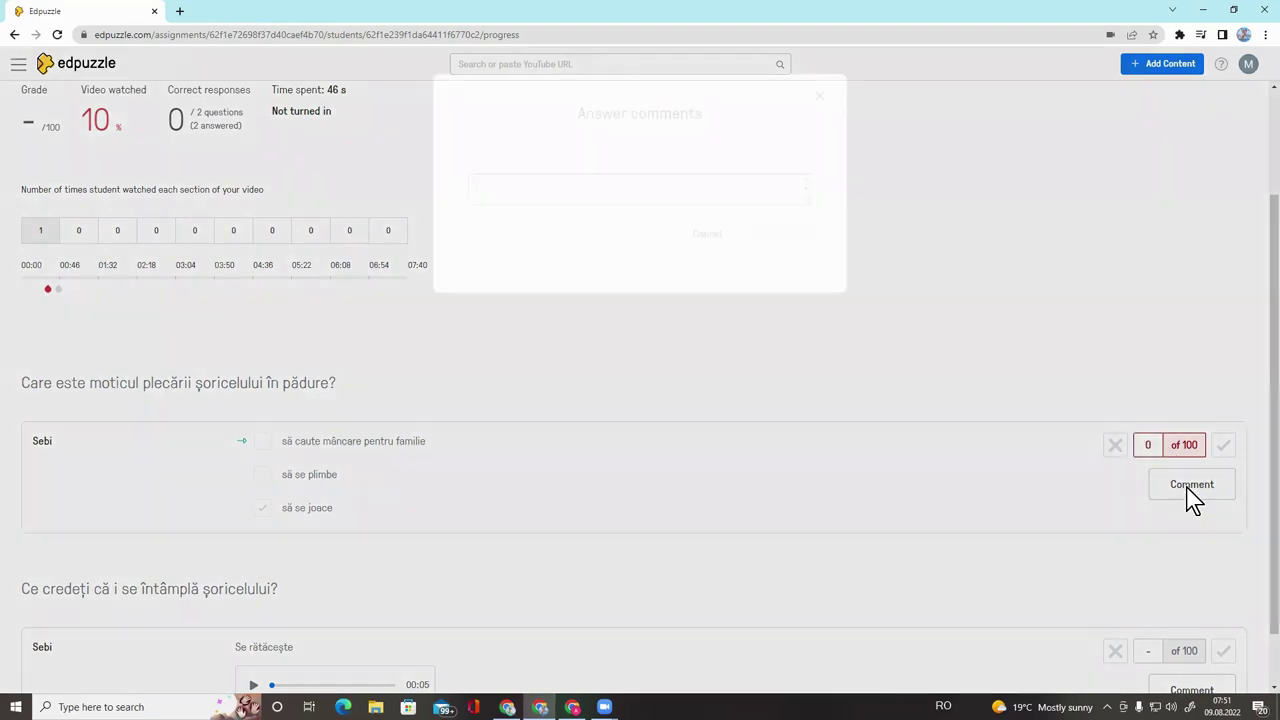
pyautogui.write('A')
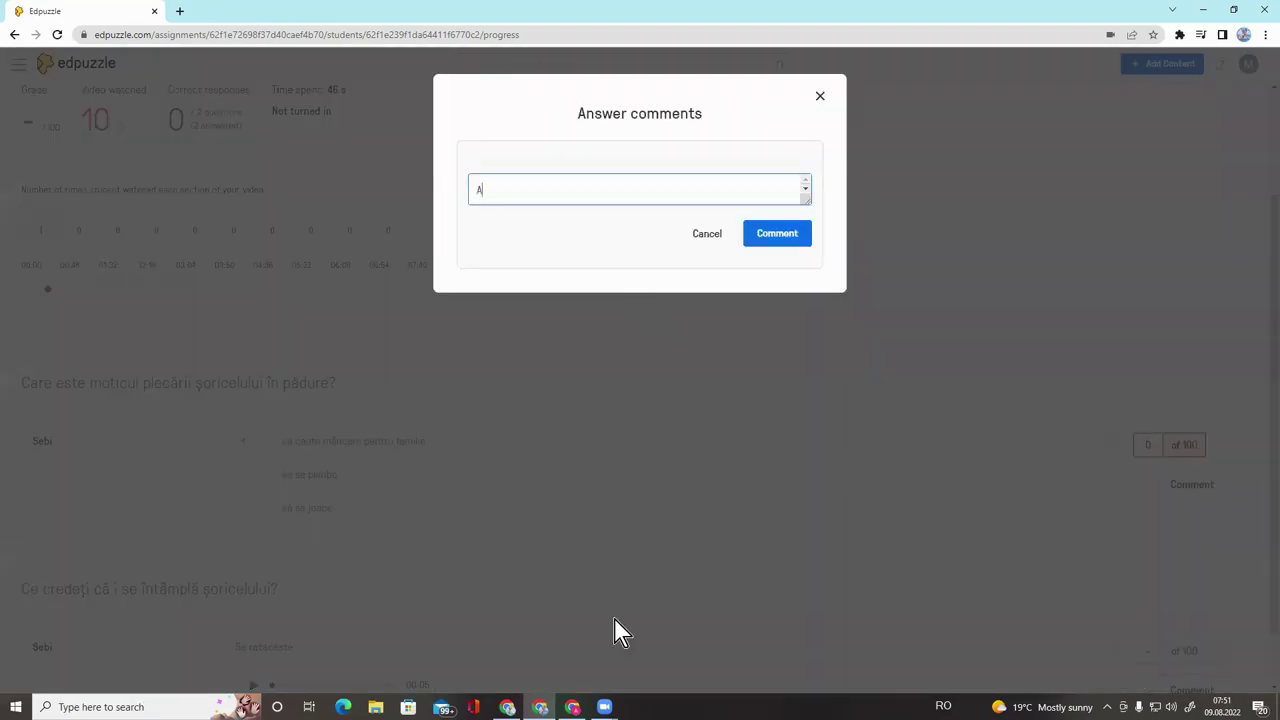
pyautogui.press('BackSpace')
pyautogui.write('Revezi materialul!')
pyautogui.click(785, 237)
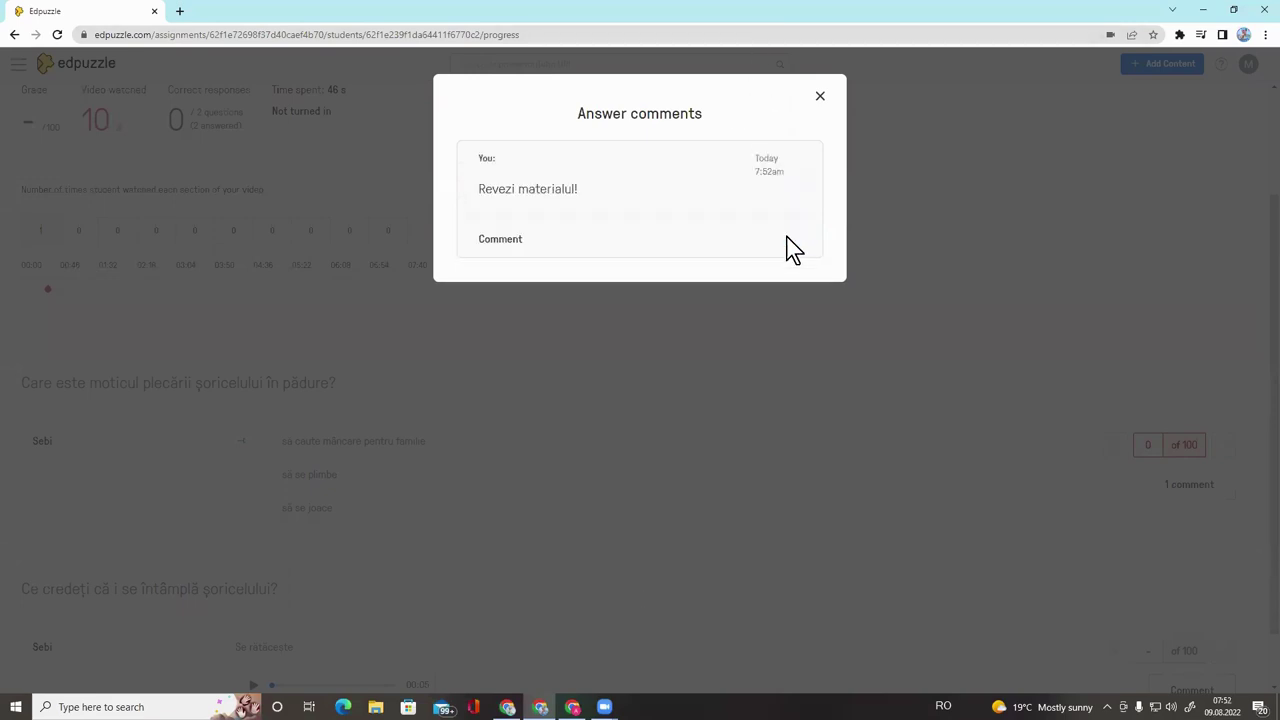
pyautogui.click(824, 98)
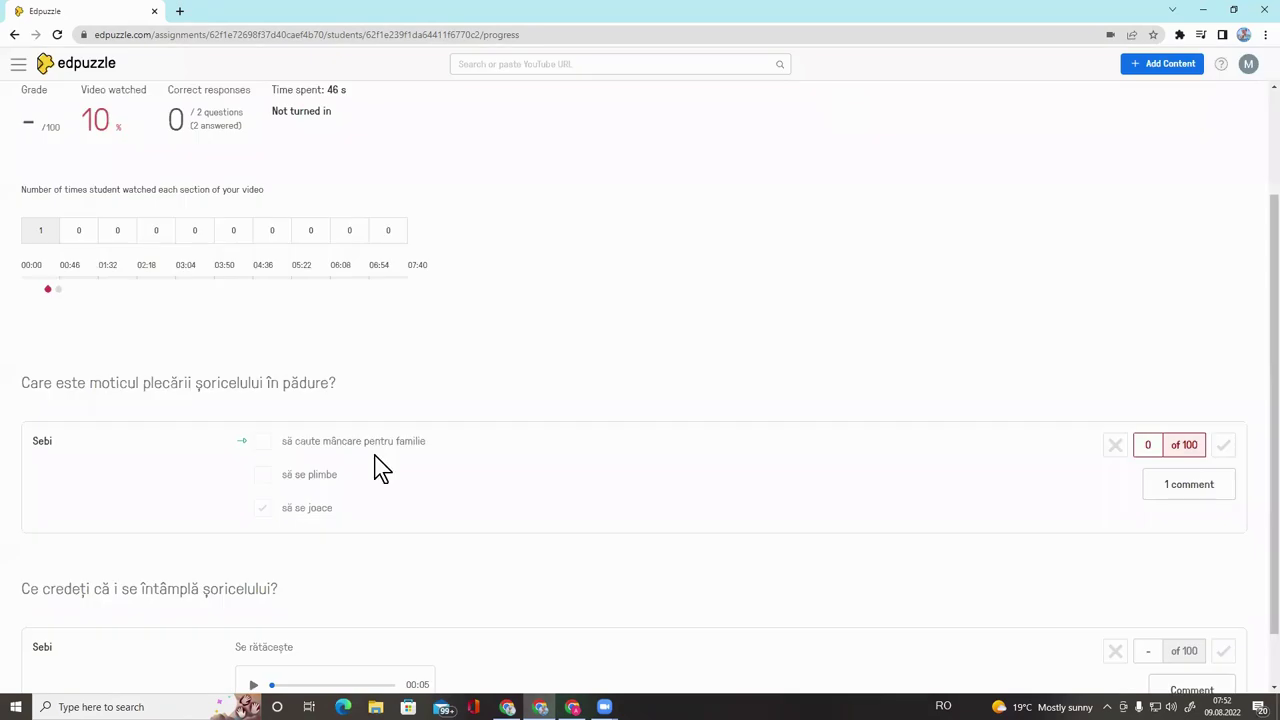
# Step: Play the student's audio answer to the open-ended question and grade the response 100 out of 100
pyautogui.scroll(-2, 374, 466)
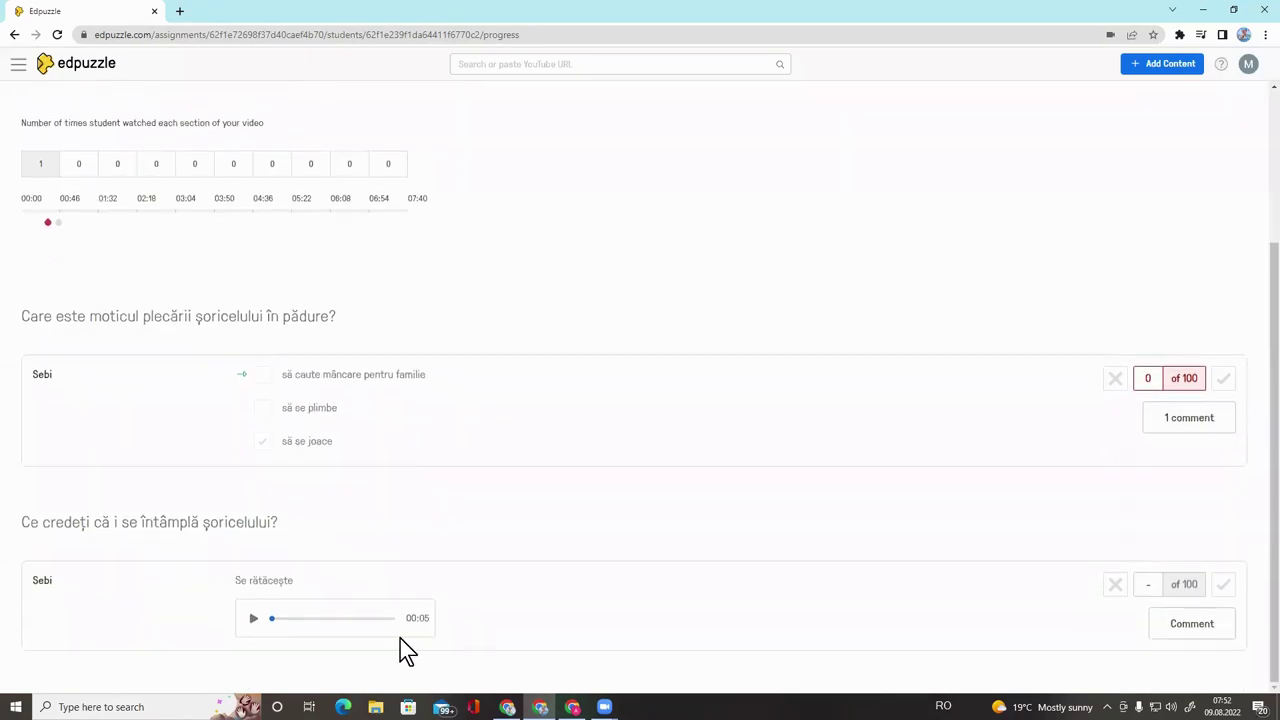
pyautogui.click(252, 622)
pyautogui.click(1154, 589)
pyautogui.write('0')
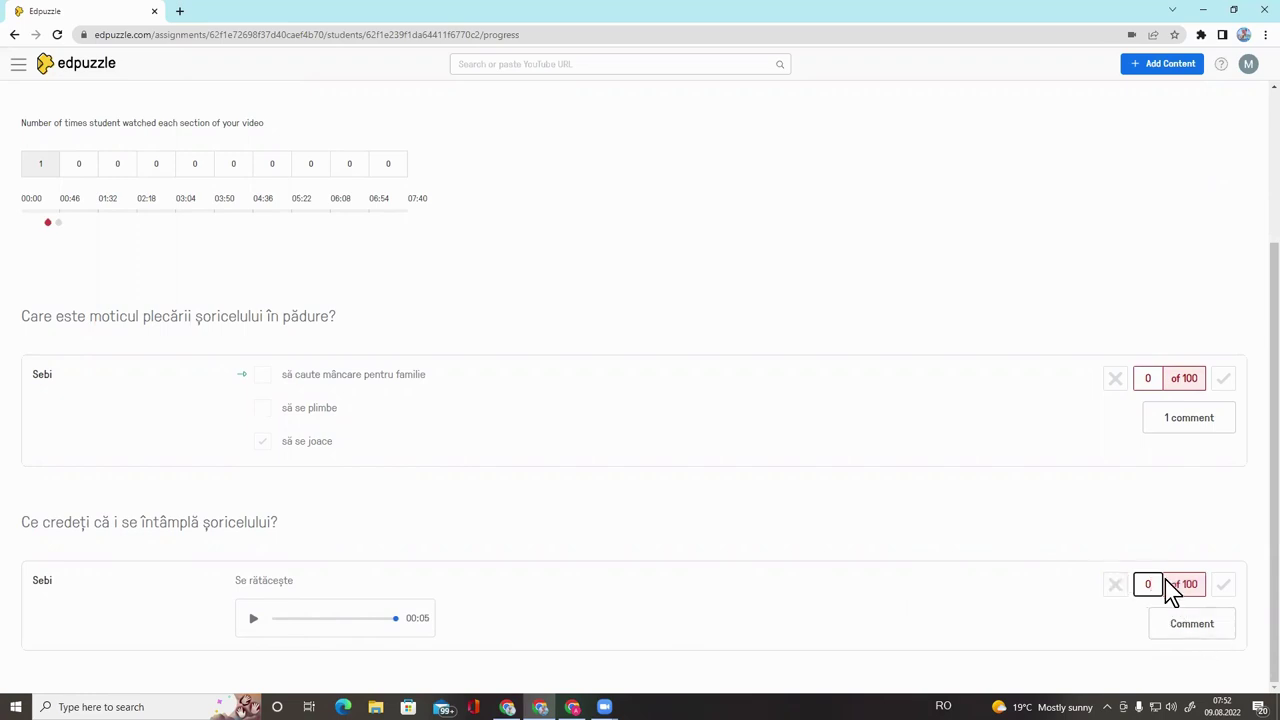
pyautogui.press('BackSpace')
pyautogui.write('100')
pyautogui.click(1003, 526)
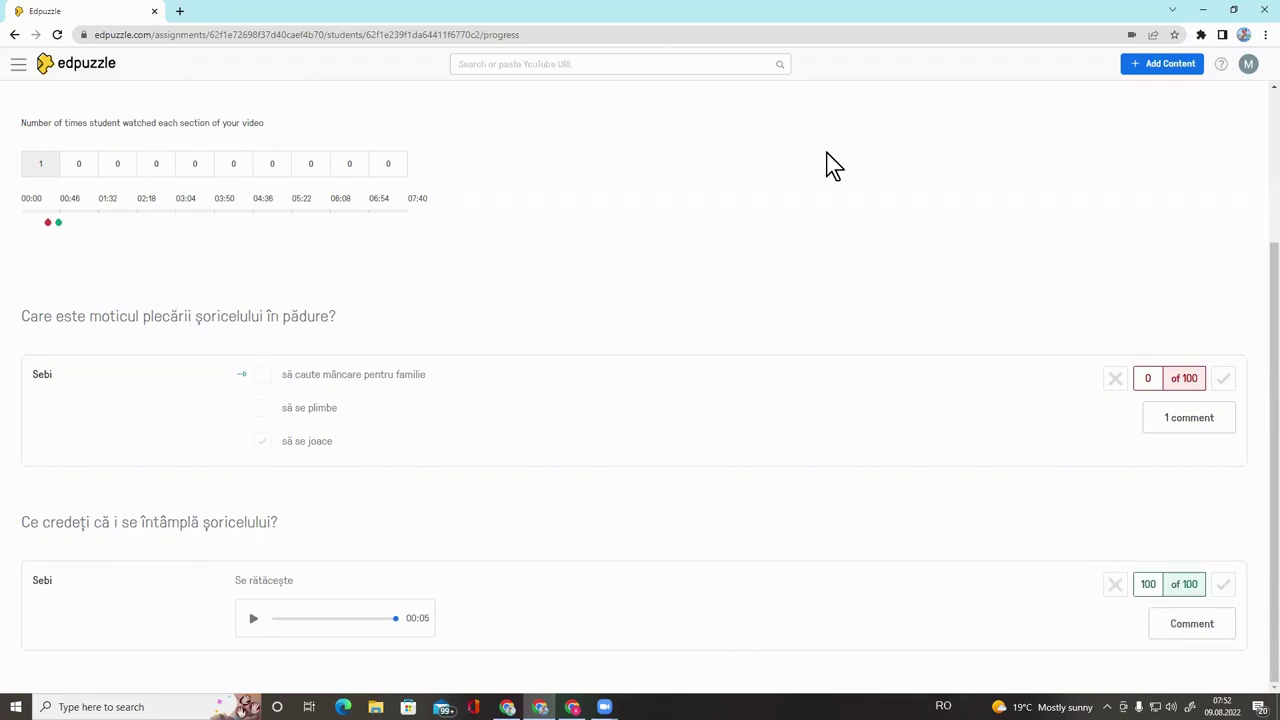
# Step: Review the student's overall results, look at class CP, and check the grade in Clasa CRED's Leul și Șoricelul assignment
pyautogui.scroll(3, 80, 134)
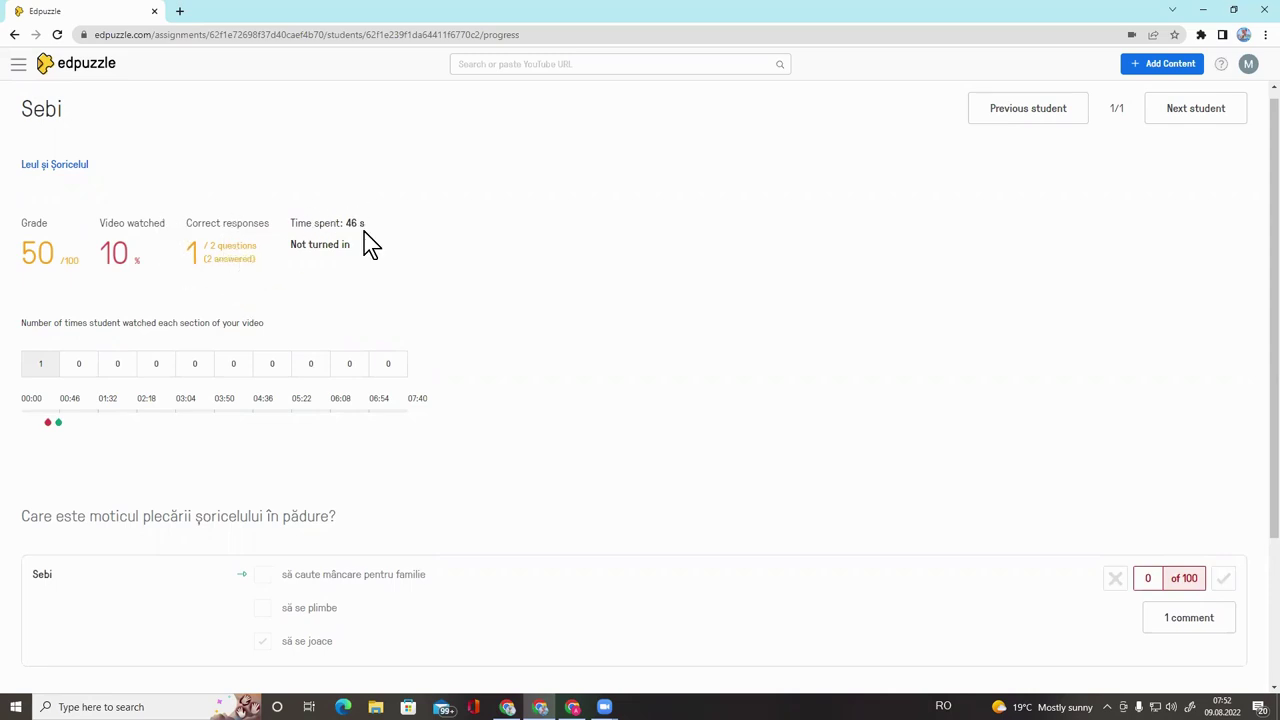
pyautogui.click(18, 63)
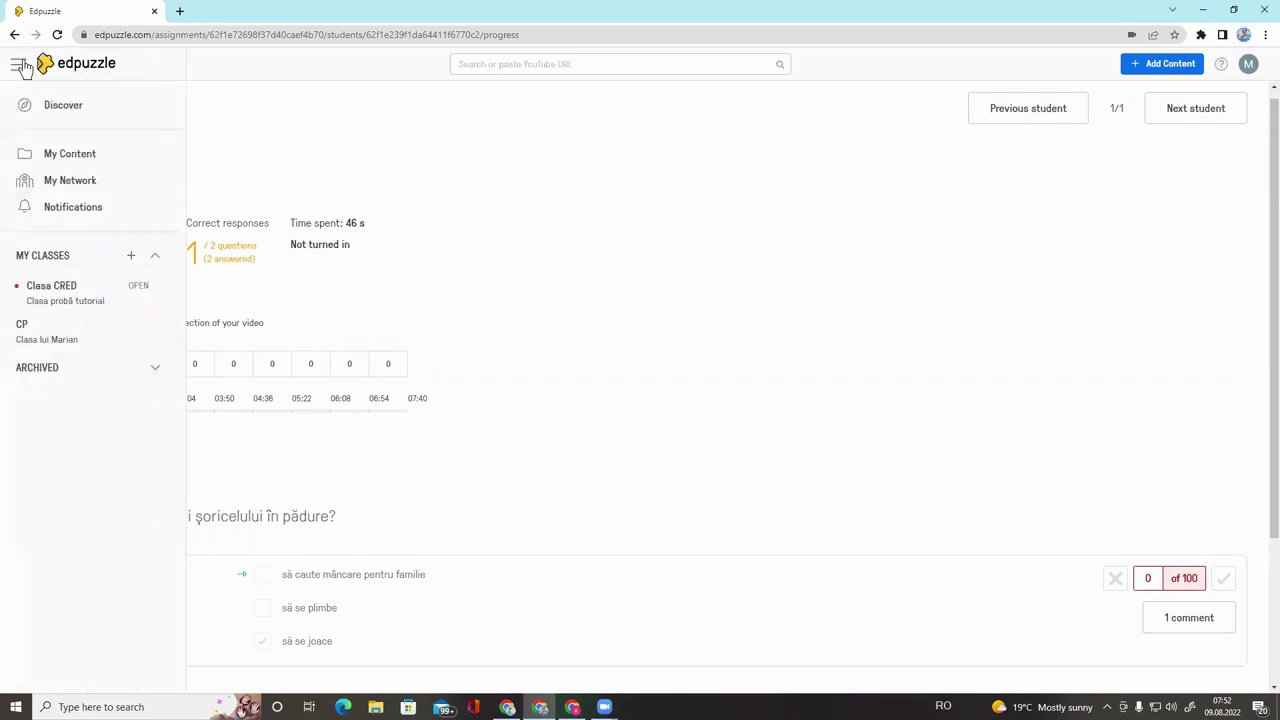
pyautogui.click(60, 338)
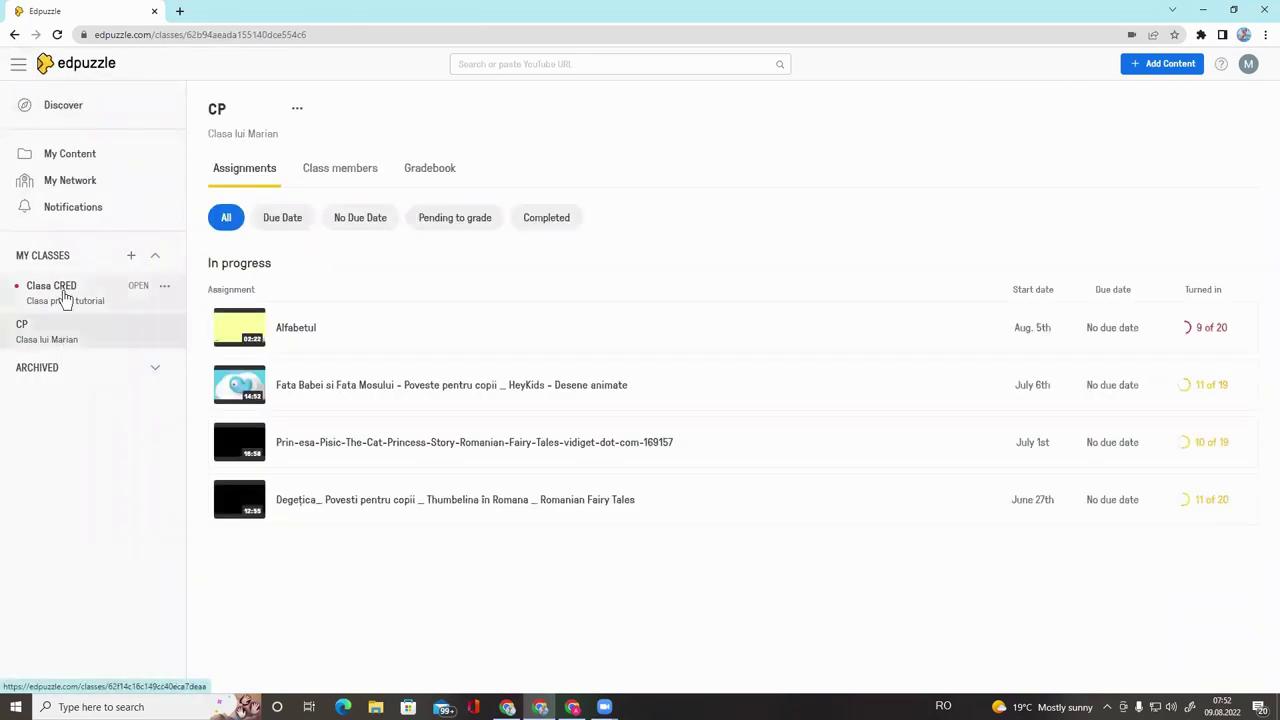
pyautogui.click(60, 290)
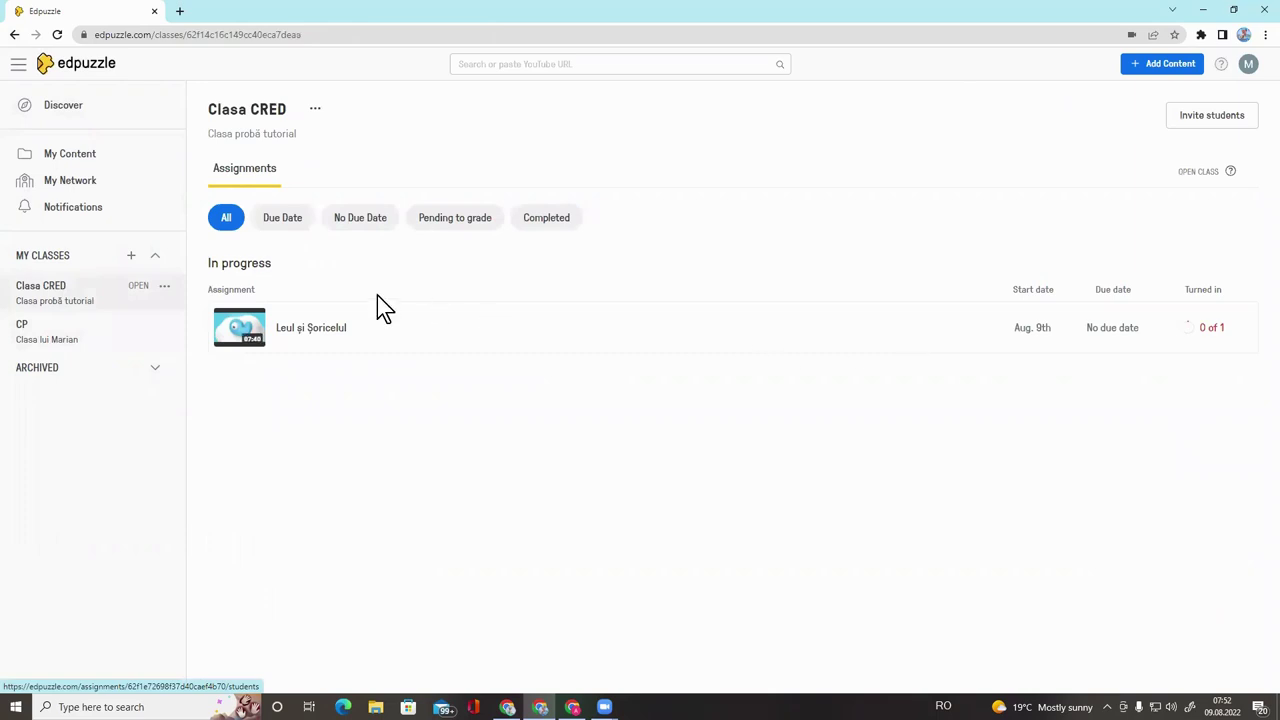
pyautogui.click(280, 328)
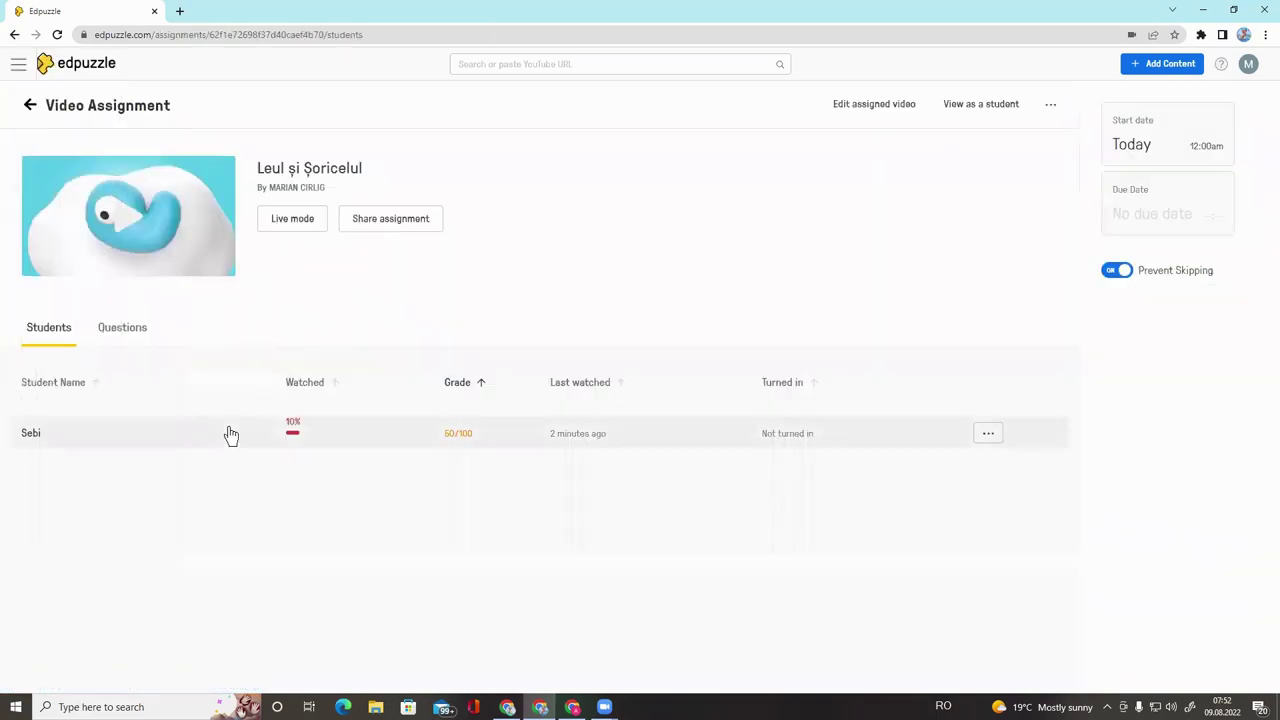
pyautogui.moveTo(278, 445)
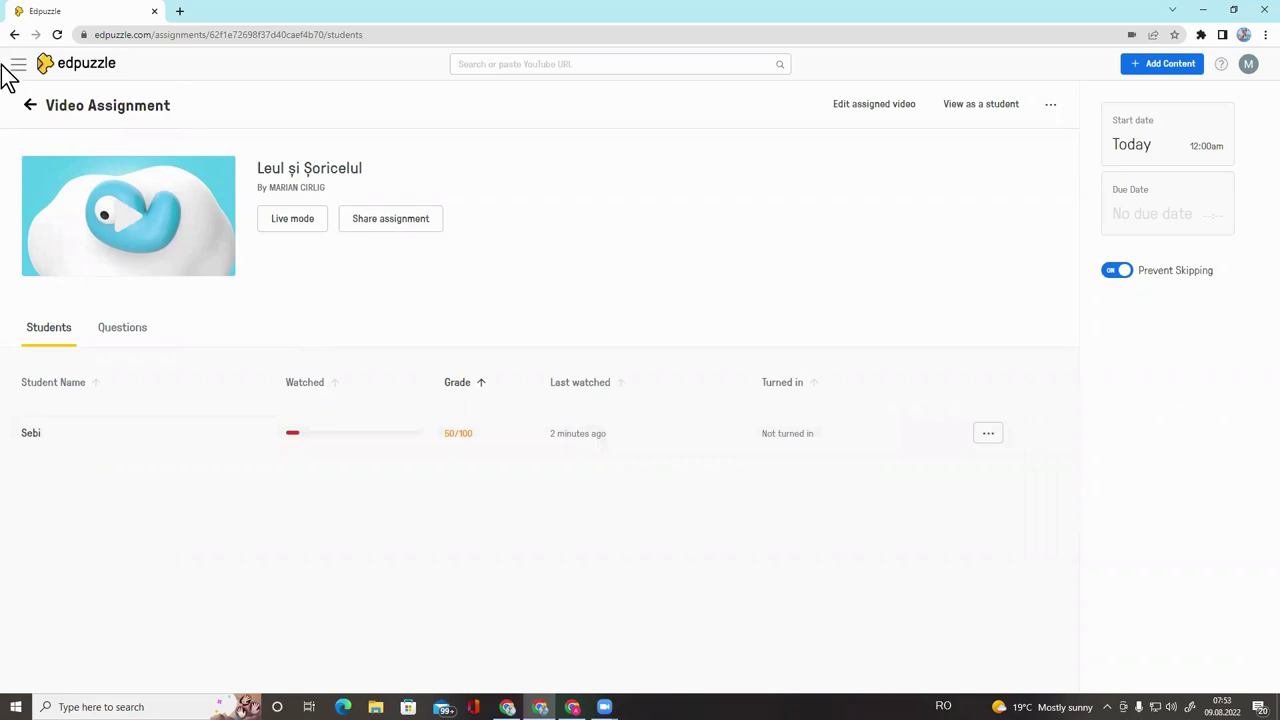
# Step: Leave the assignment and open the My Content video library
pyautogui.click(28, 106)
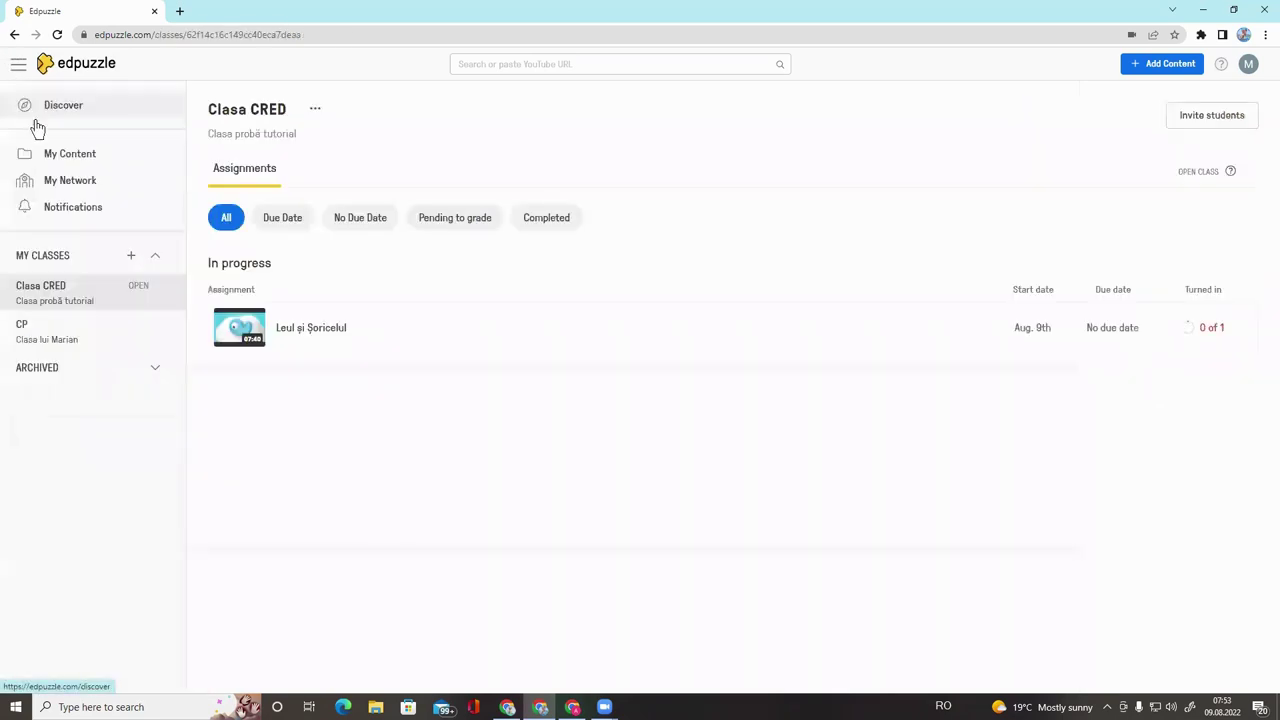
pyautogui.click(88, 158)
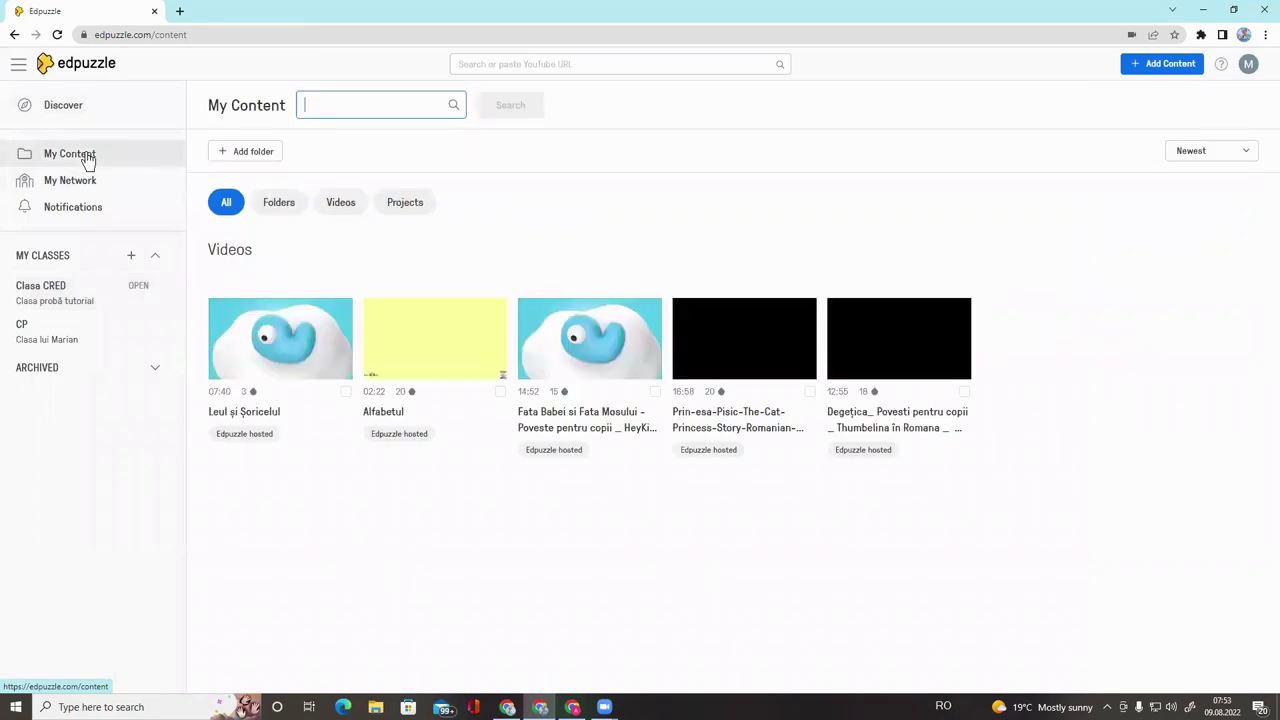